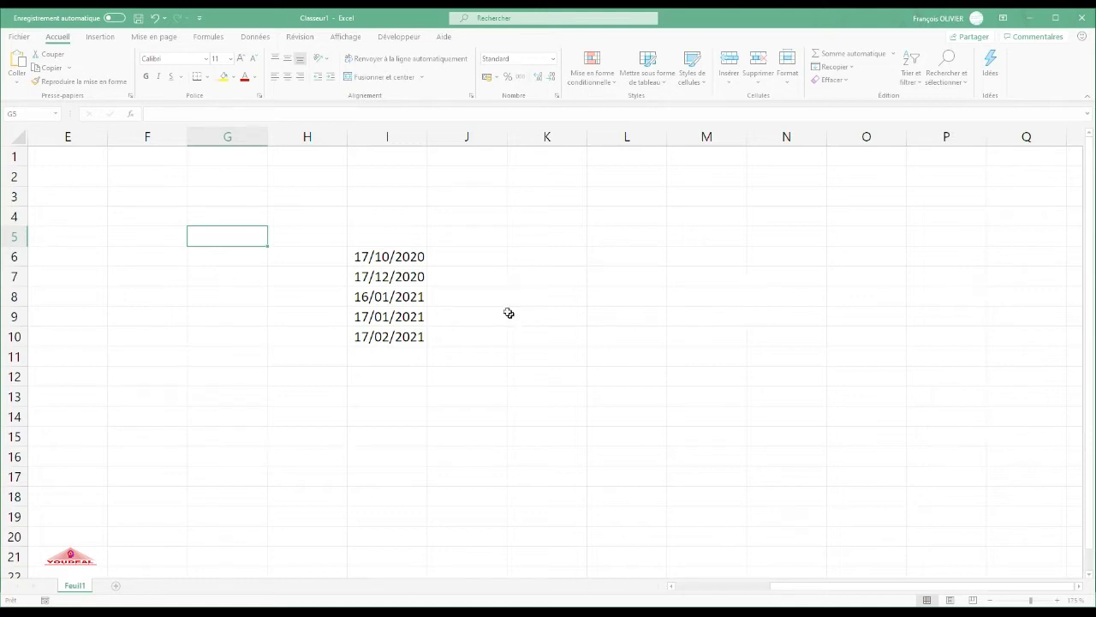
# - Type the label 'date du jour' in H4 and insert today's date 18/10/2020 in I4 with Ctrl+;
pyautogui.click(280, 215)
pyautogui.write('date du jour')
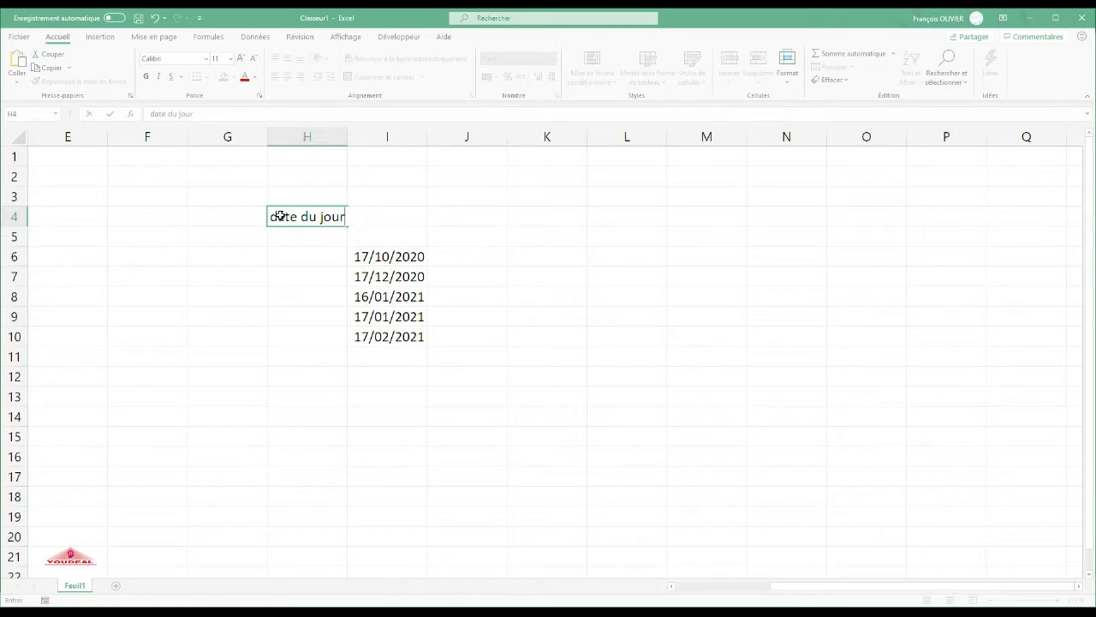
pyautogui.press('Tab')
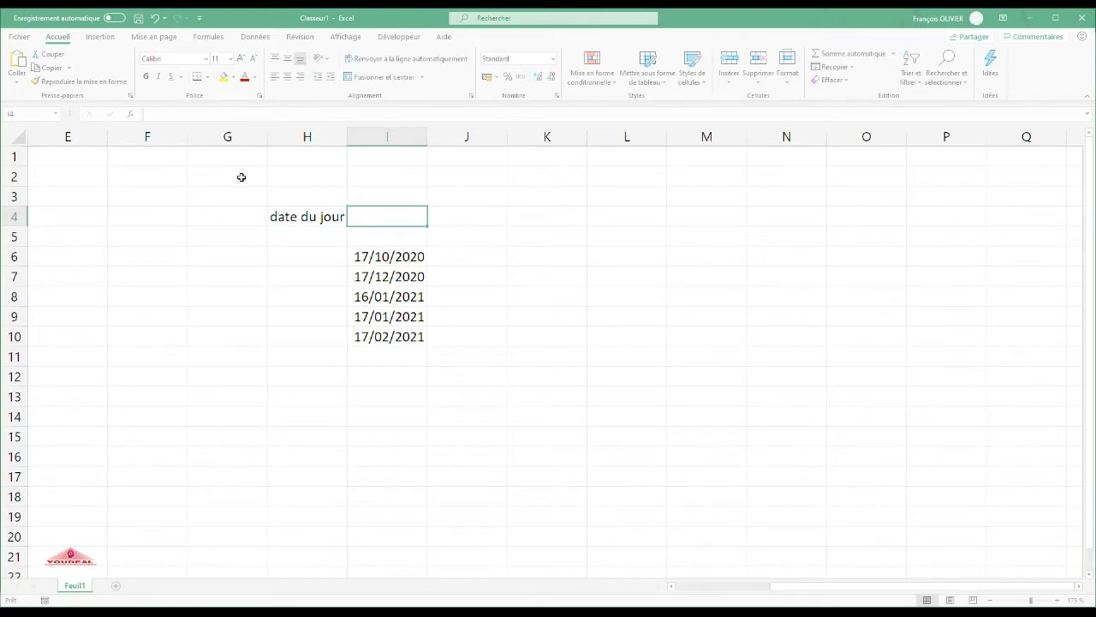
pyautogui.hotkey('ctrl', ';')
pyautogui.press('Return')
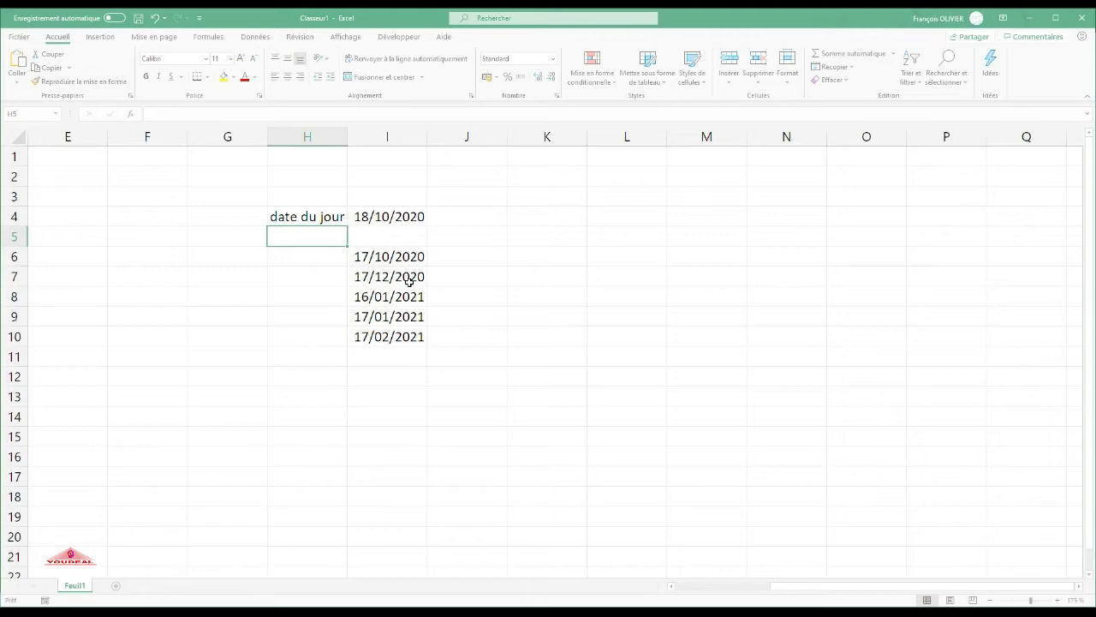
# - Enter the 90-day test =I6-AUJOURDHUI()<=90 in J6
pyautogui.click(460, 260)
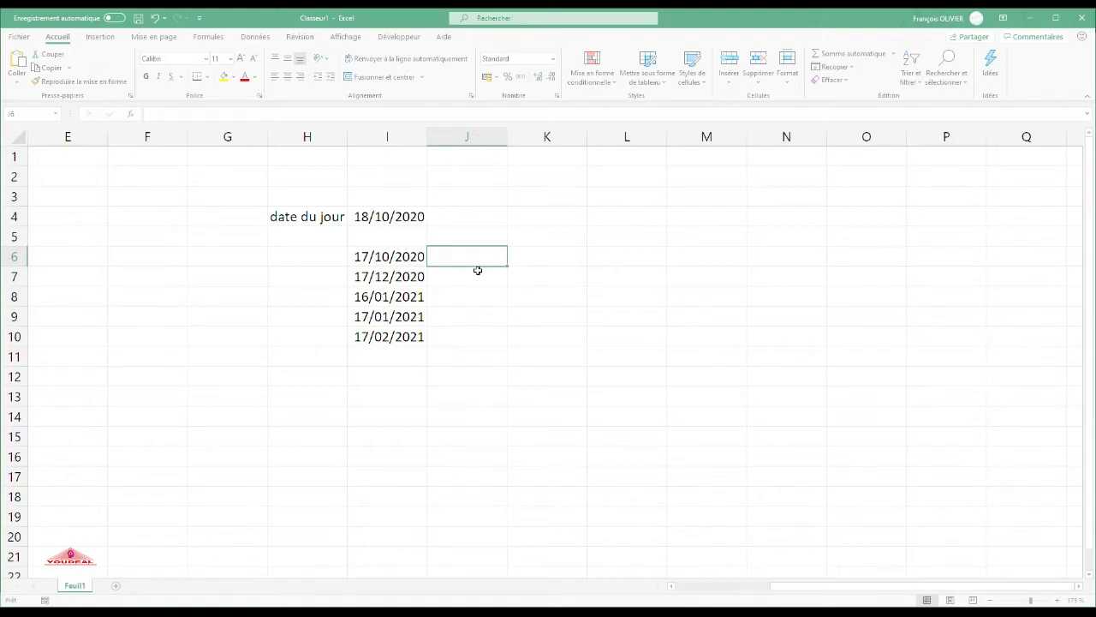
pyautogui.write('=')
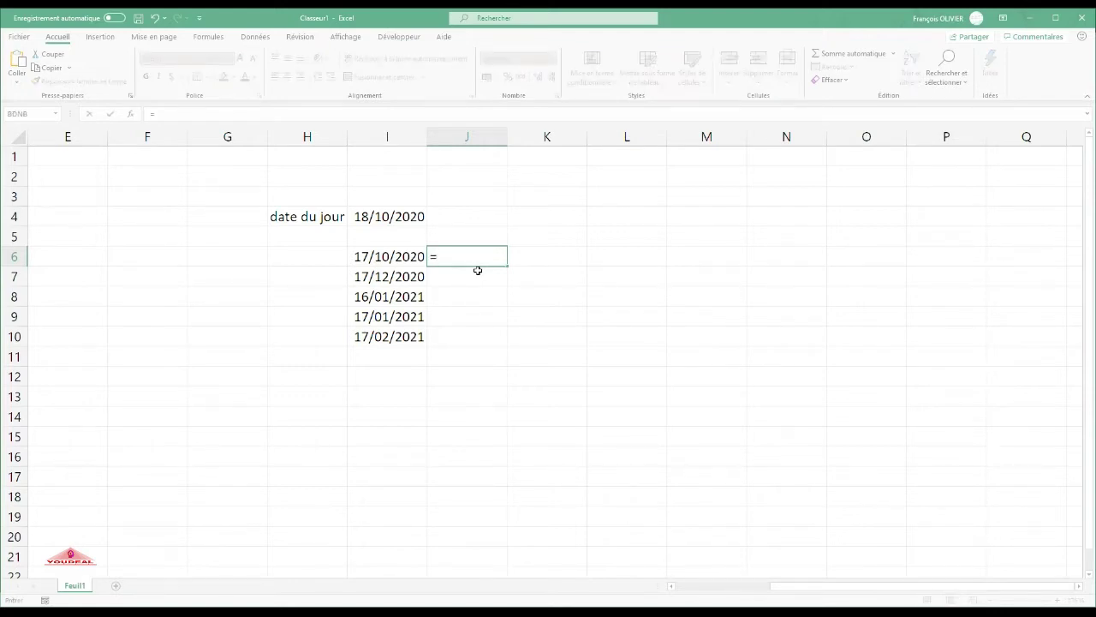
pyautogui.click(409, 259)
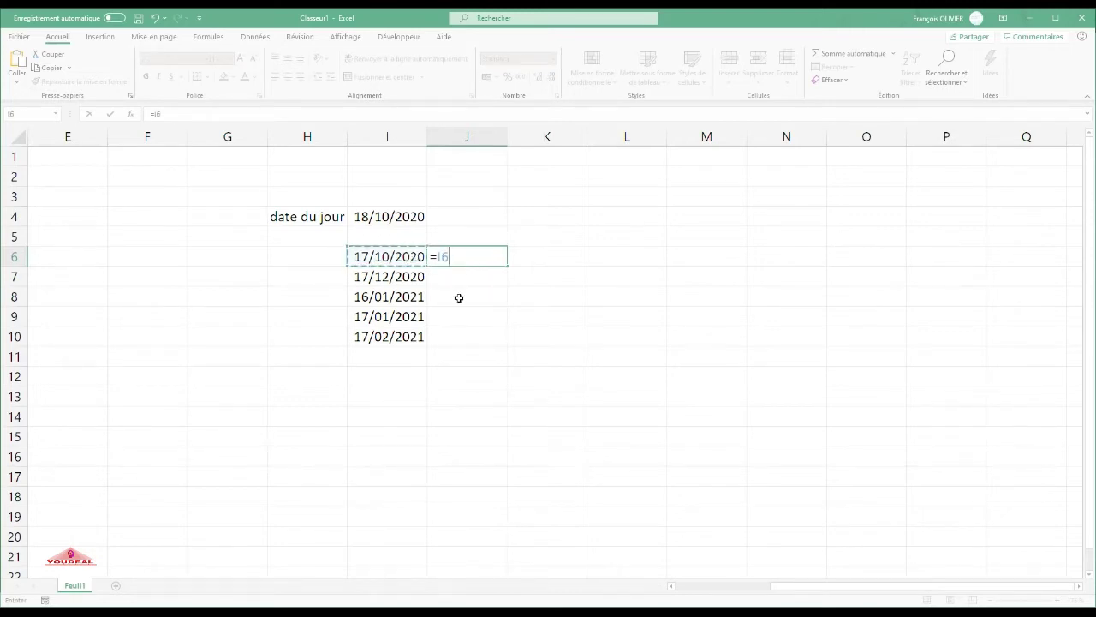
pyautogui.write('-')
pyautogui.write('aujou')
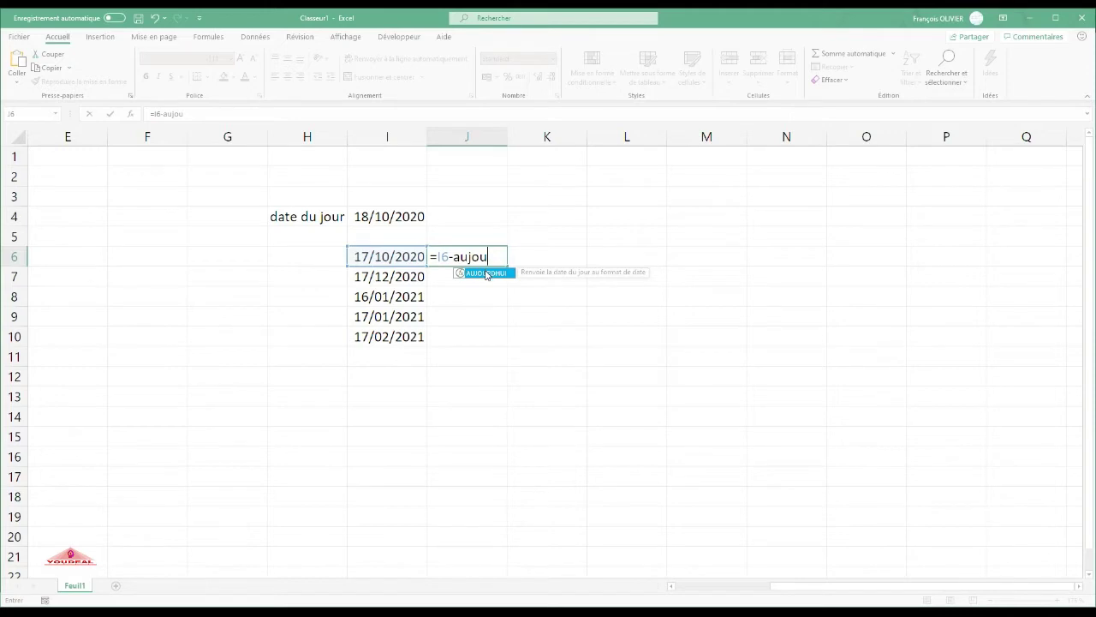
pyautogui.doubleClick(486, 274)
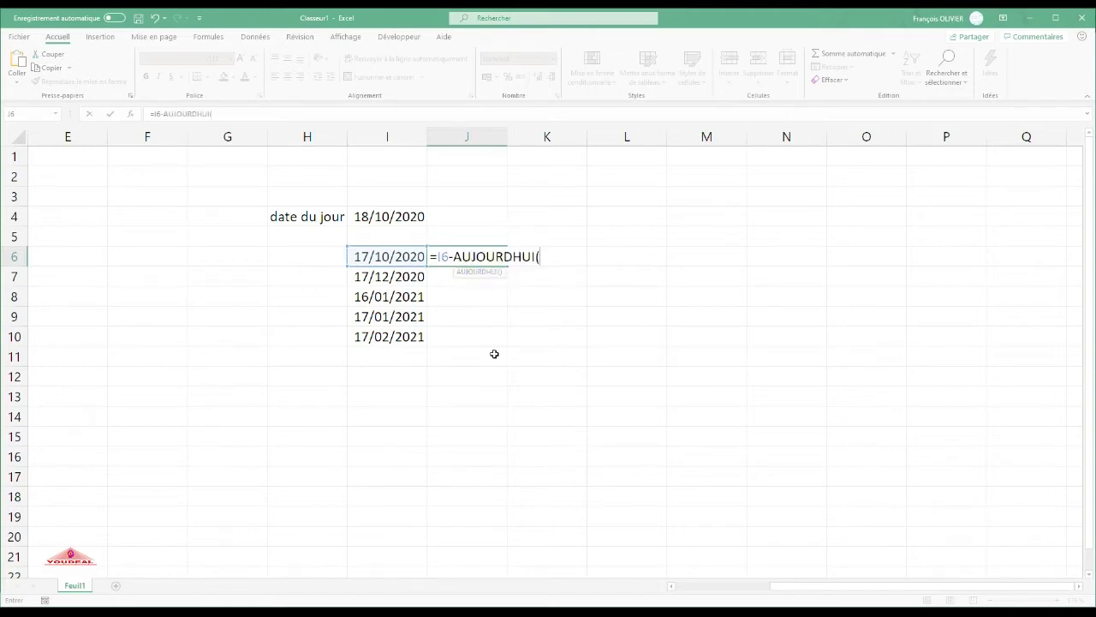
pyautogui.write(')')
pyautogui.write('<')
pyautogui.write('=90')
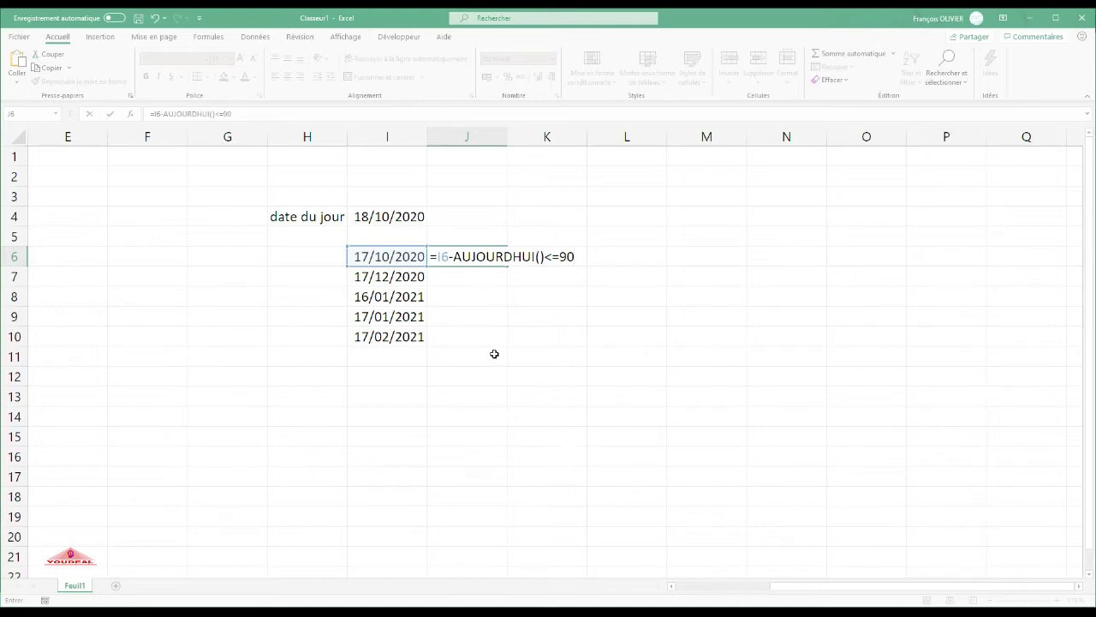
pyautogui.press('Return')
# - Copy the J6 test down to J10 and check J6's formula
pyautogui.click(495, 256)
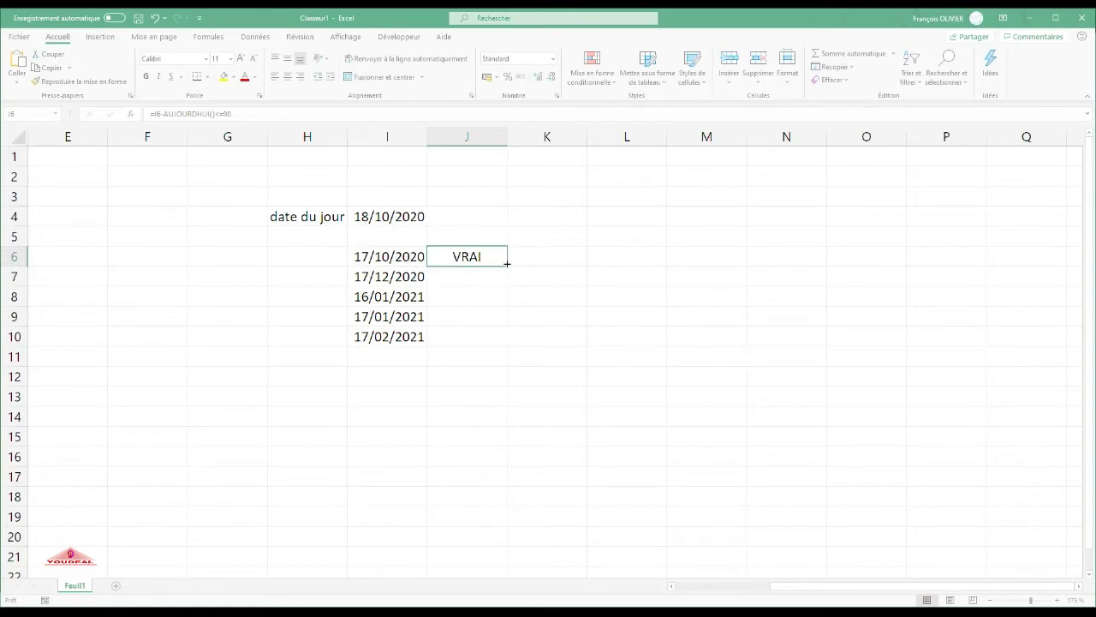
pyautogui.moveTo(507, 265); pyautogui.dragTo(492, 339)
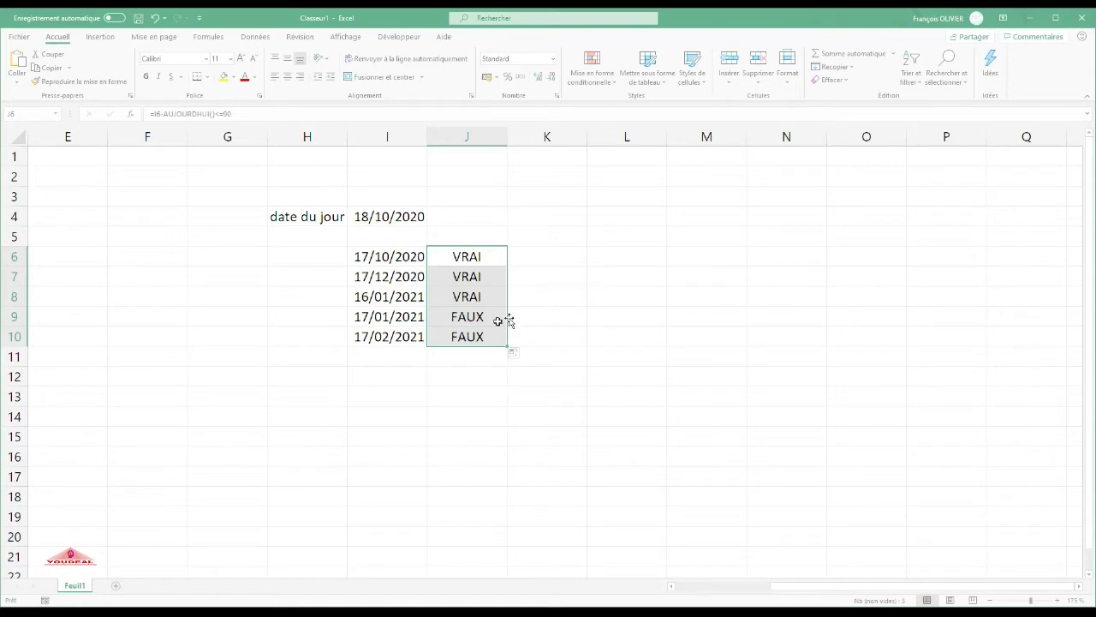
pyautogui.click(535, 256)
pyautogui.doubleClick(476, 257)
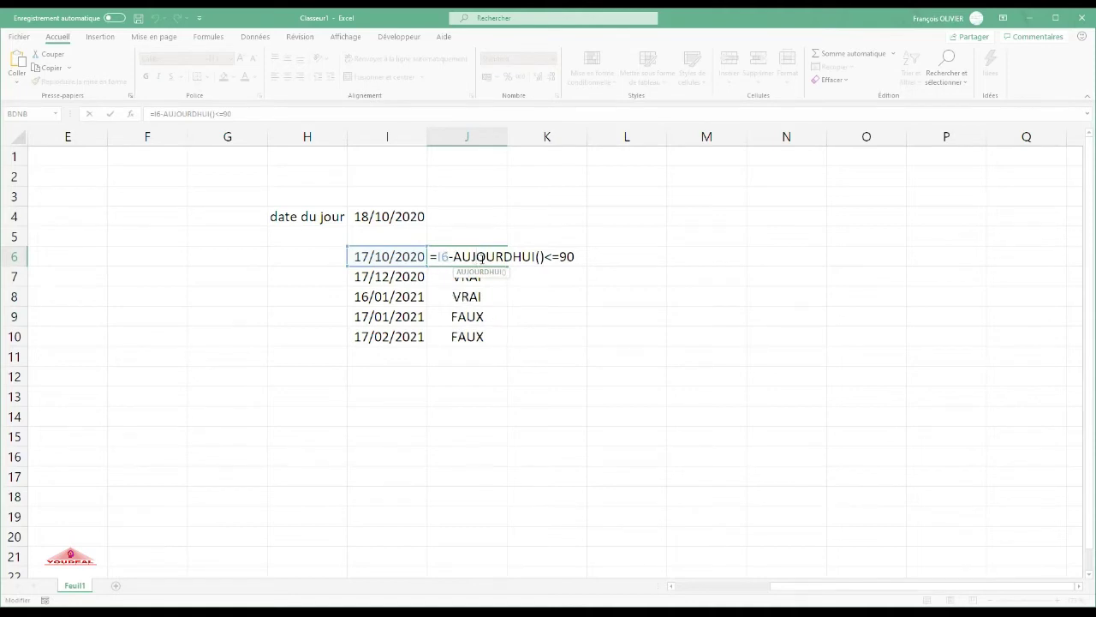
pyautogui.press('Return')
# - Start K6's formula as =I6-AUJOURDHUI()<=AUJOURDHUI()
pyautogui.click(555, 260)
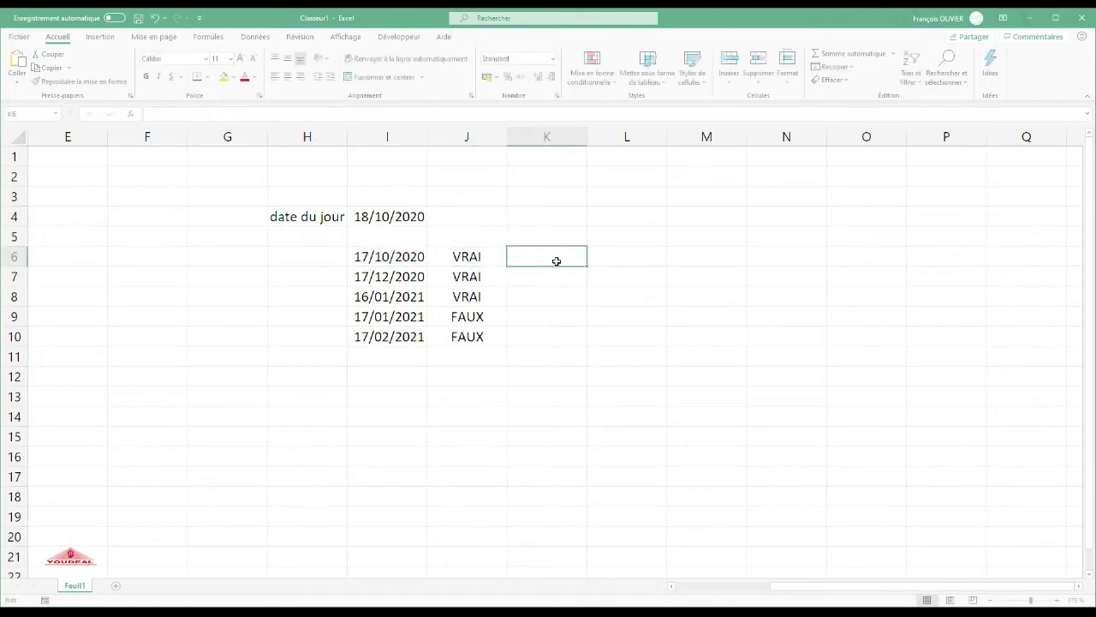
pyautogui.write('=')
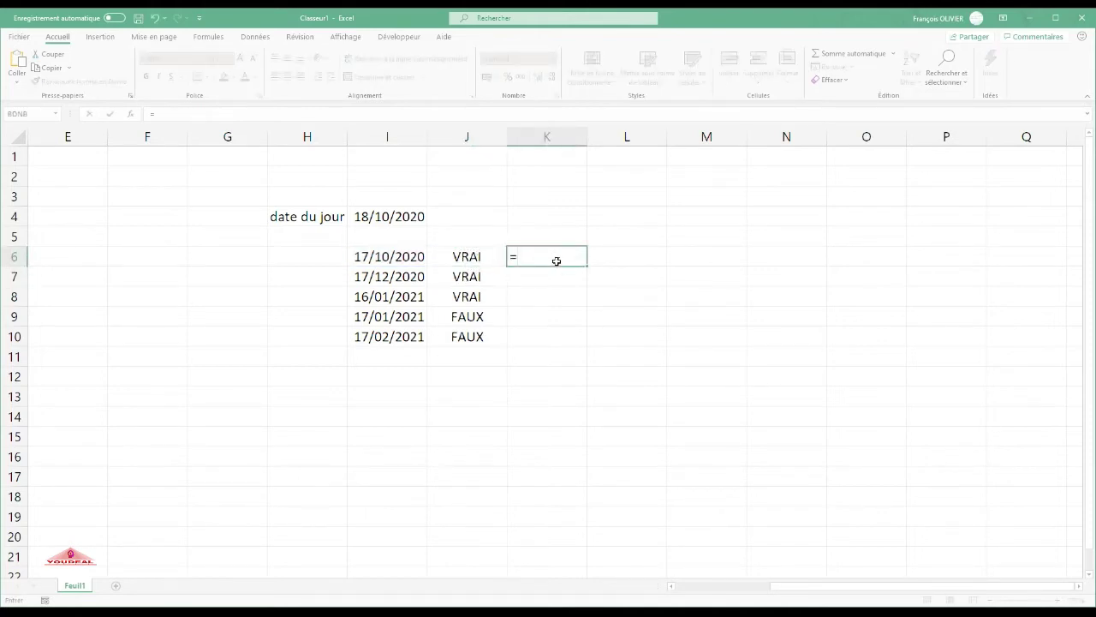
pyautogui.click(414, 255)
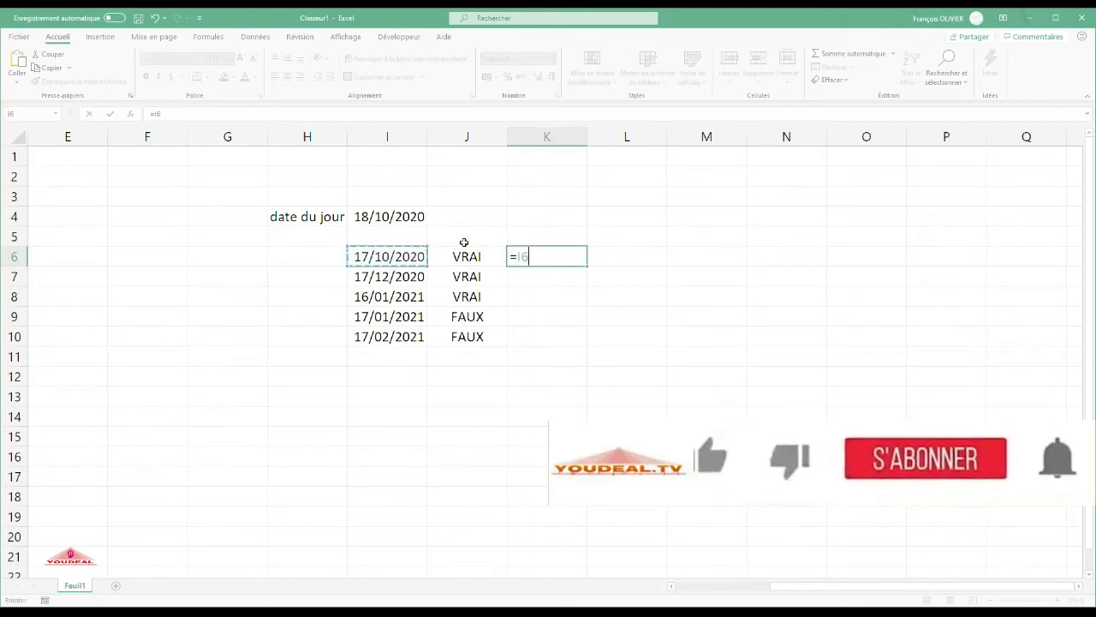
pyautogui.write('-')
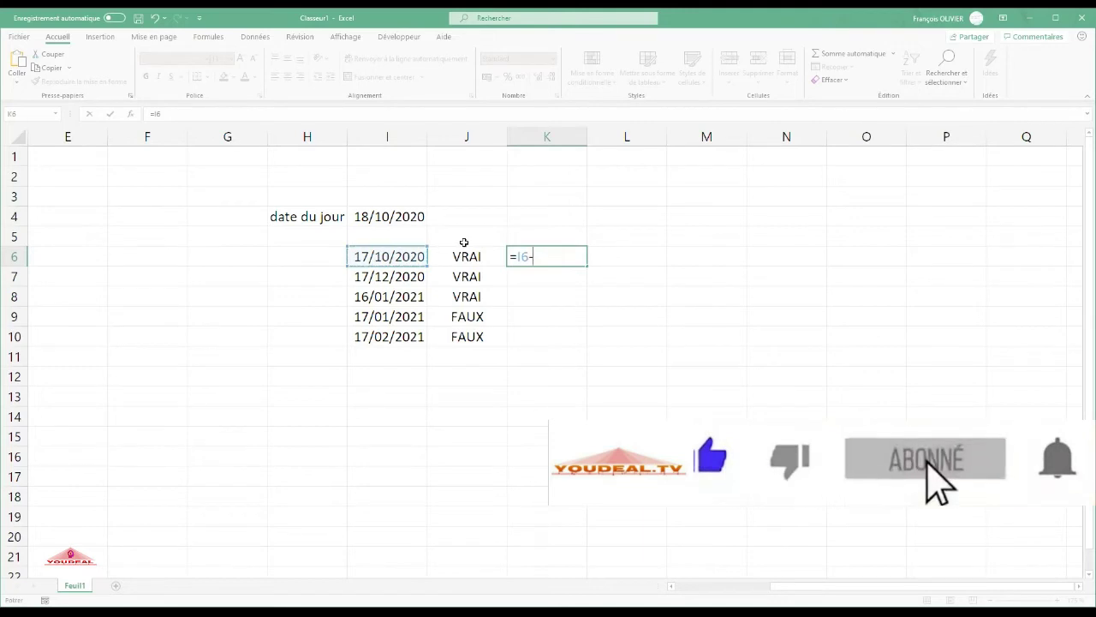
pyautogui.write('auj')
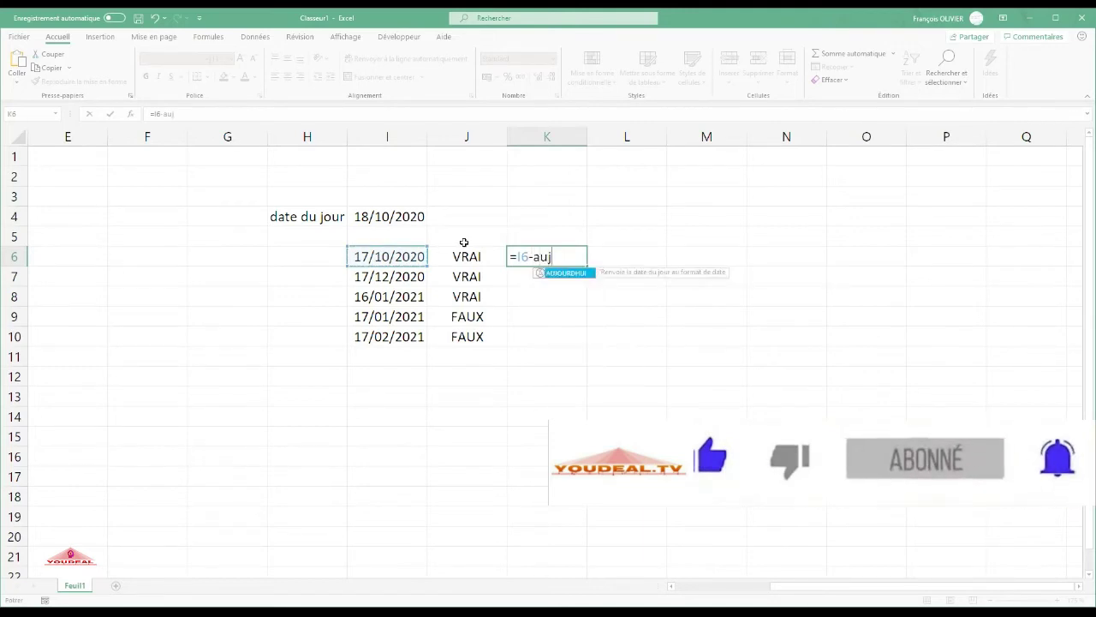
pyautogui.write('ou')
pyautogui.click(583, 274)
pyautogui.doubleClick(583, 275)
pyautogui.write(')<=')
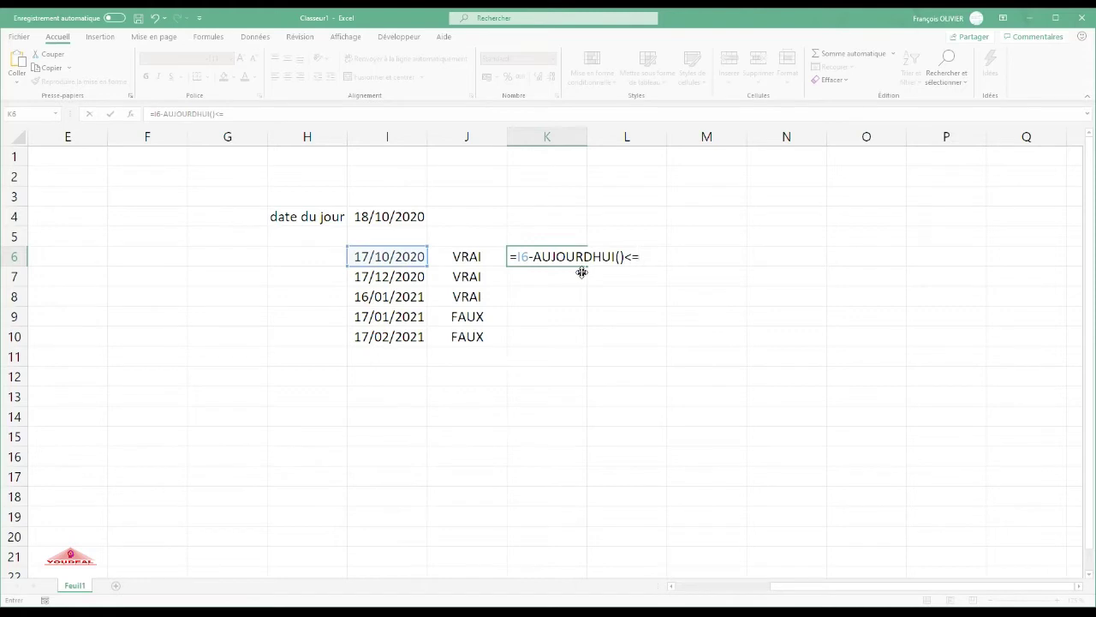
pyautogui.write('aujou')
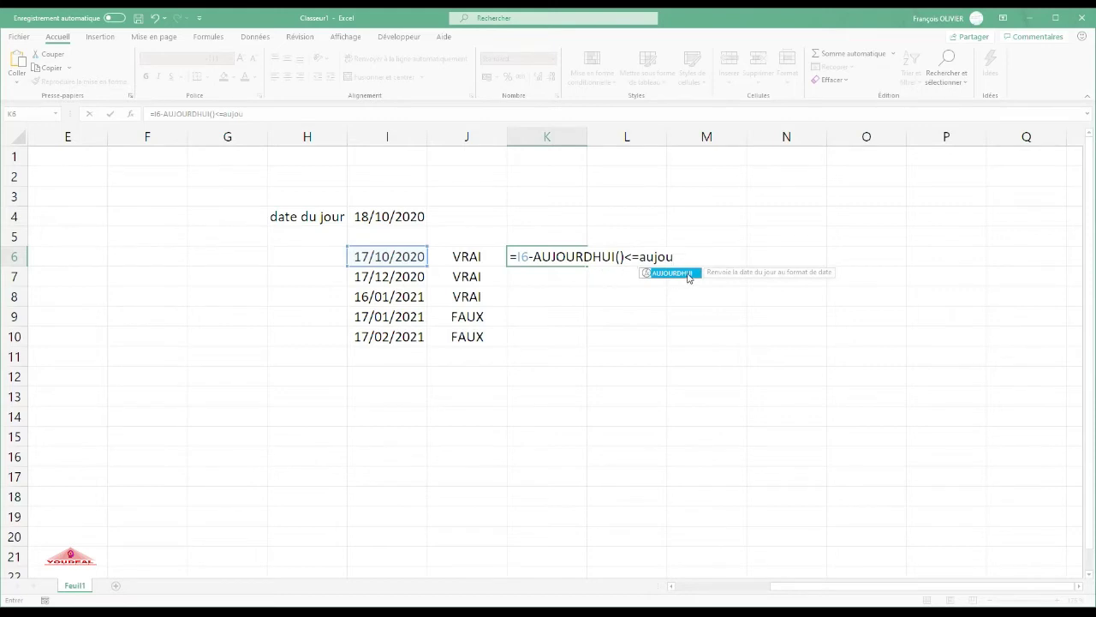
pyautogui.doubleClick(687, 273)
# - Finish K6 with -MOIS.DECALER(AUJOURDHUI();-3), removing the extra parenthesis
pyautogui.write(')')
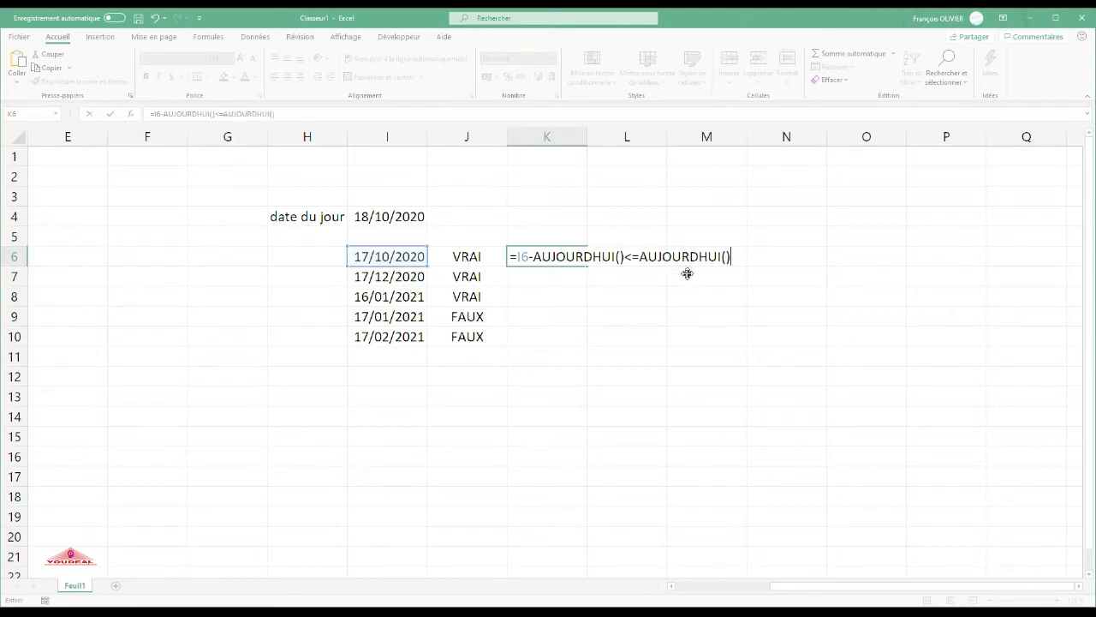
pyautogui.write('-')
pyautogui.write('mois')
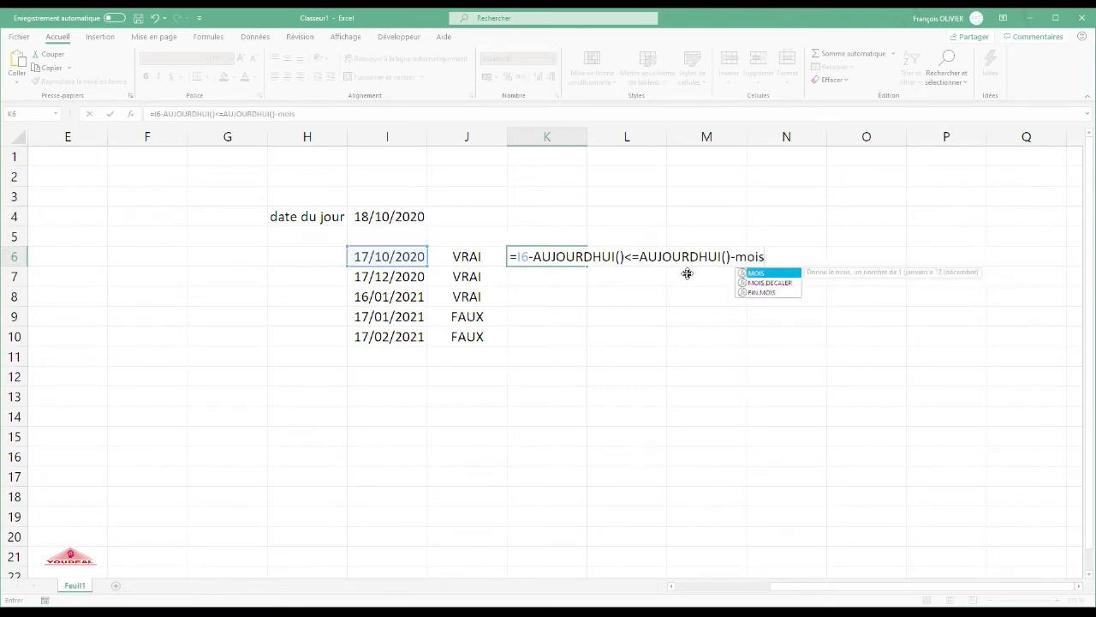
pyautogui.doubleClick(759, 283)
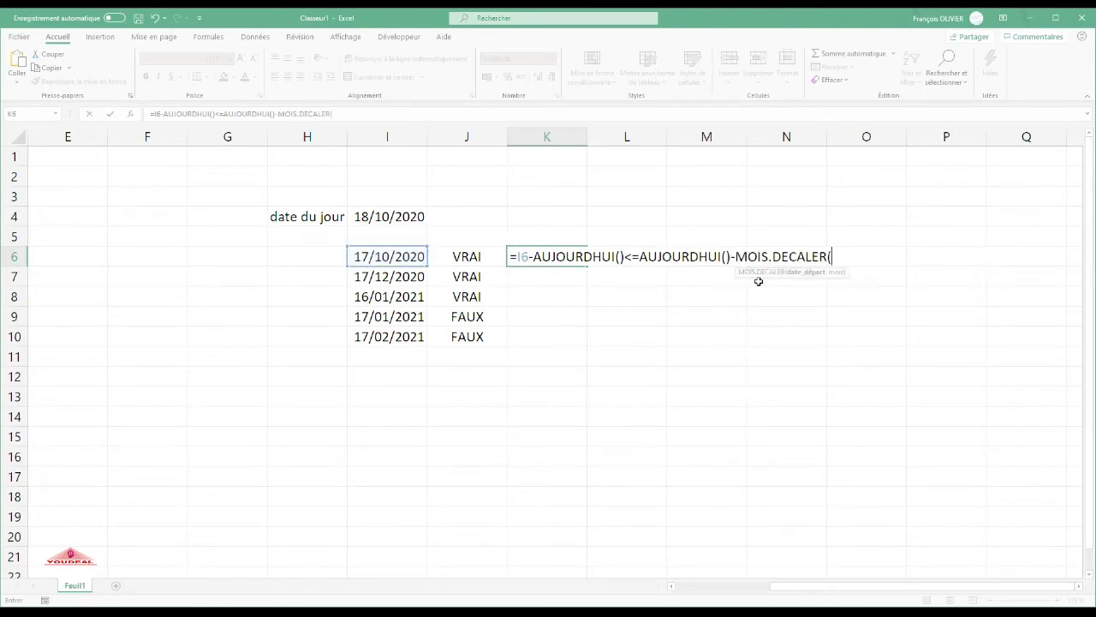
pyautogui.write('(')
pyautogui.write('aujour')
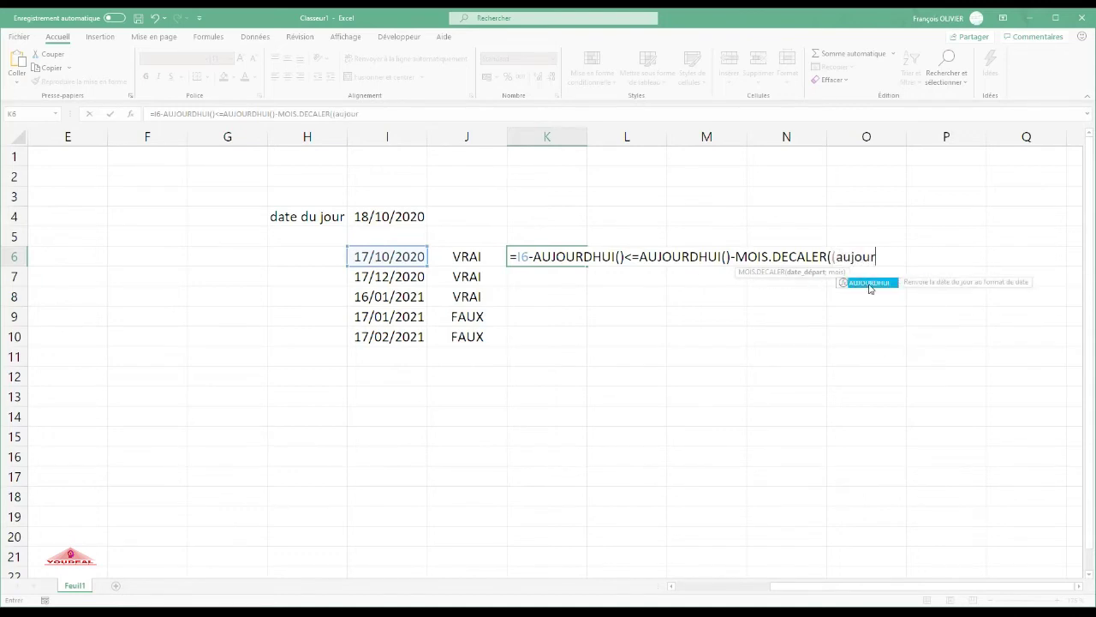
pyautogui.doubleClick(871, 284)
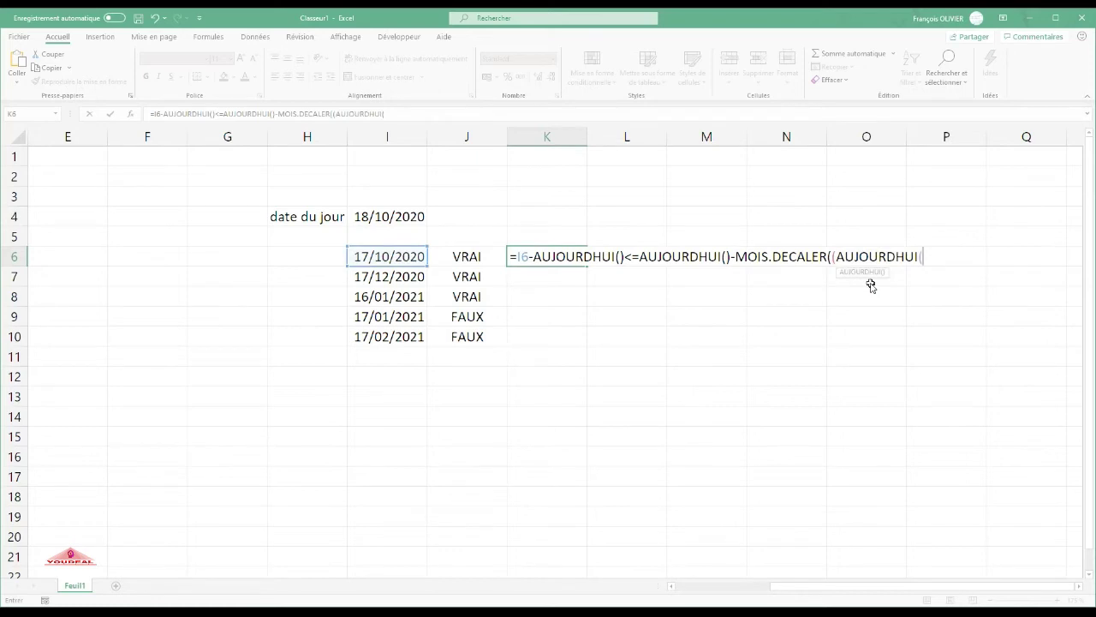
pyautogui.write(')')
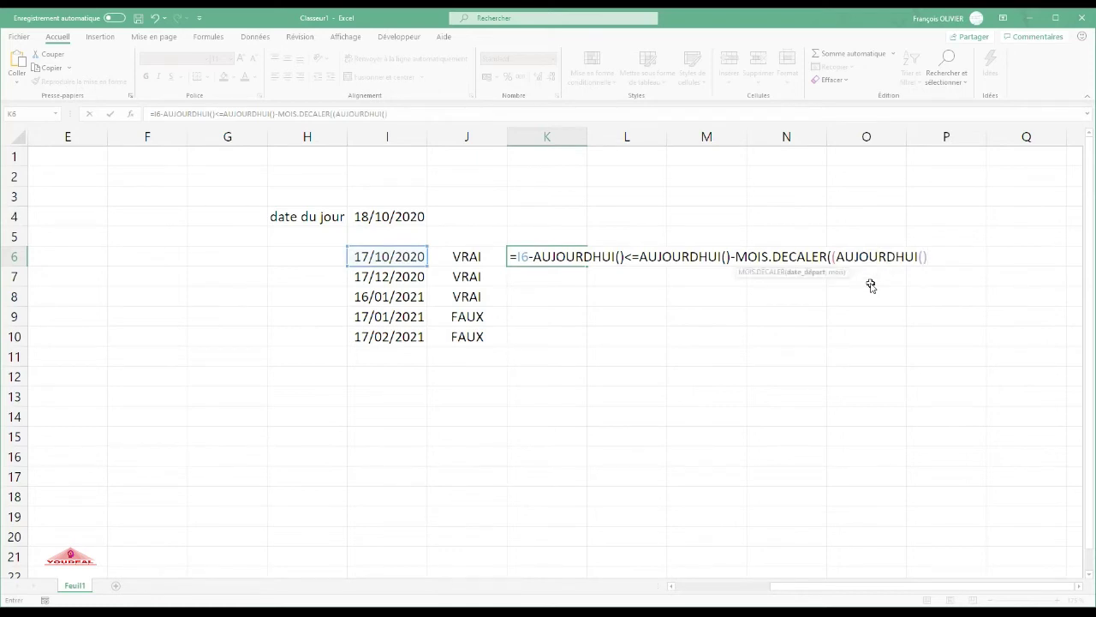
pyautogui.write(';-')
pyautogui.write('3')
pyautogui.write(')')
pyautogui.click(836, 256)
pyautogui.press('BackSpace')
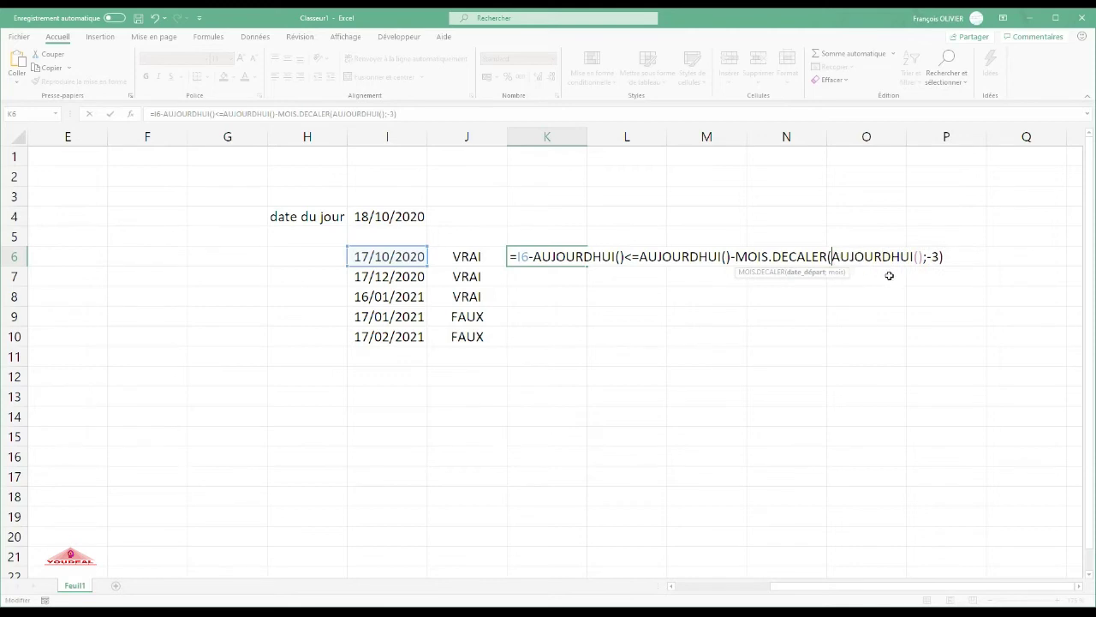
pyautogui.press('Return')
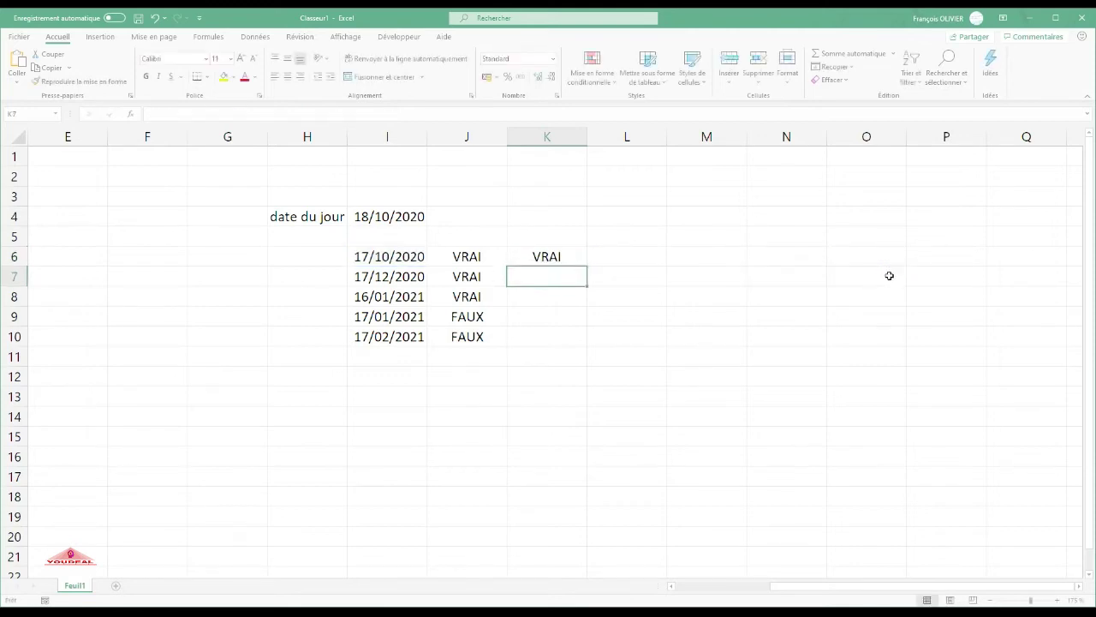
# - Copy K6's three-month test down to K10 and inspect the I9 and J9 cells
pyautogui.click(573, 256)
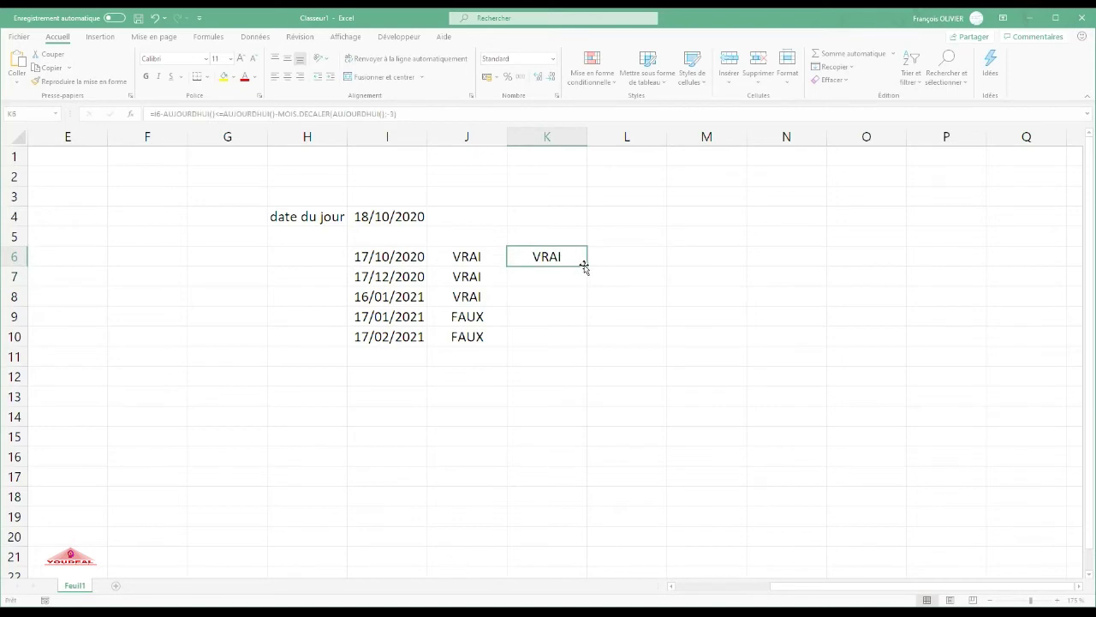
pyautogui.moveTo(584, 267); pyautogui.dragTo(573, 340)
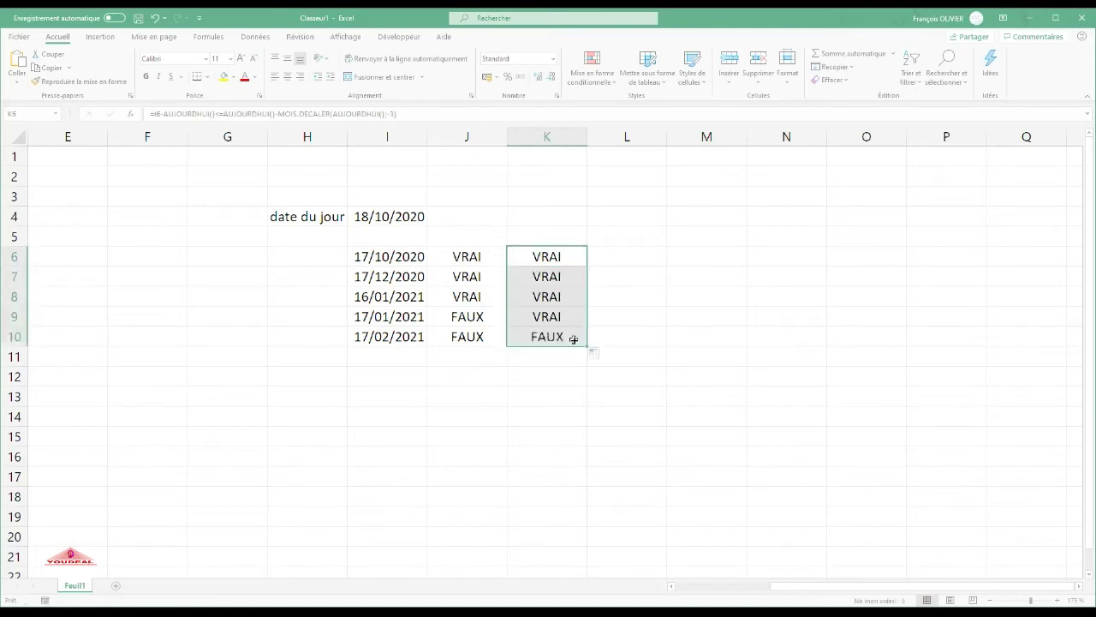
pyautogui.click(387, 317)
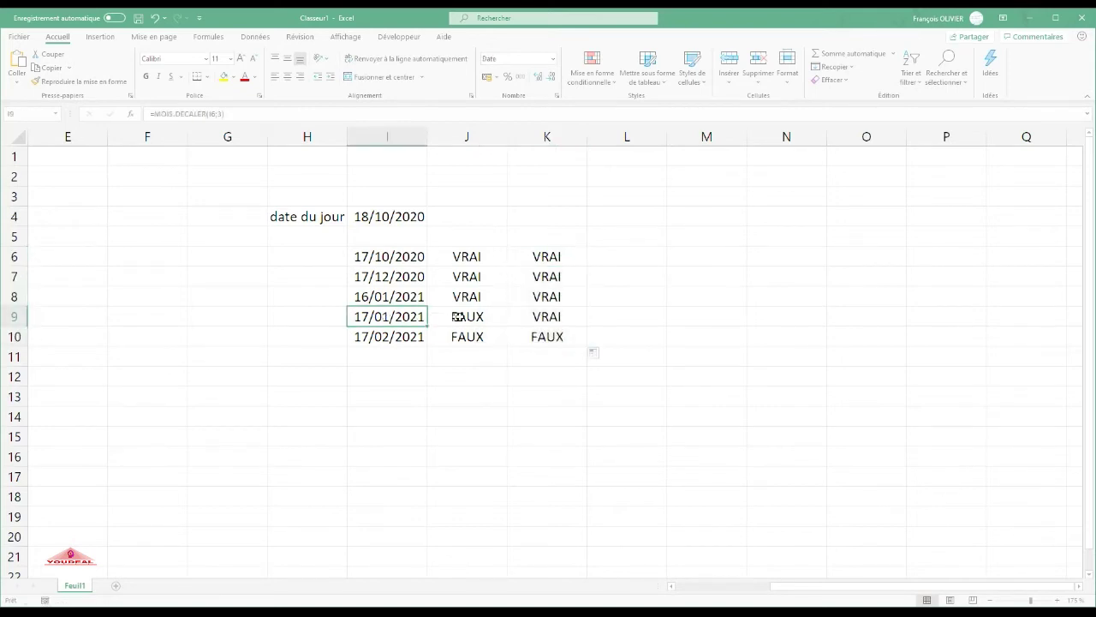
pyautogui.click(535, 316)
pyautogui.click(463, 317)
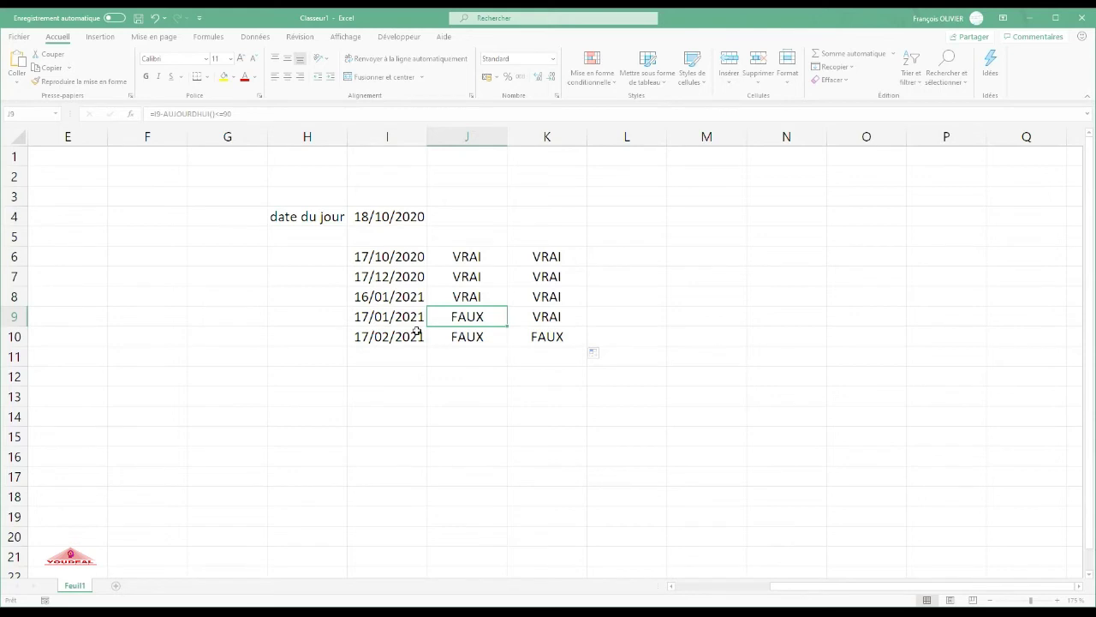
# - Compare the K6 and J6 formulas without changing them, then select the dates I6:I10
pyautogui.click(559, 257)
pyautogui.doubleClick(560, 256)
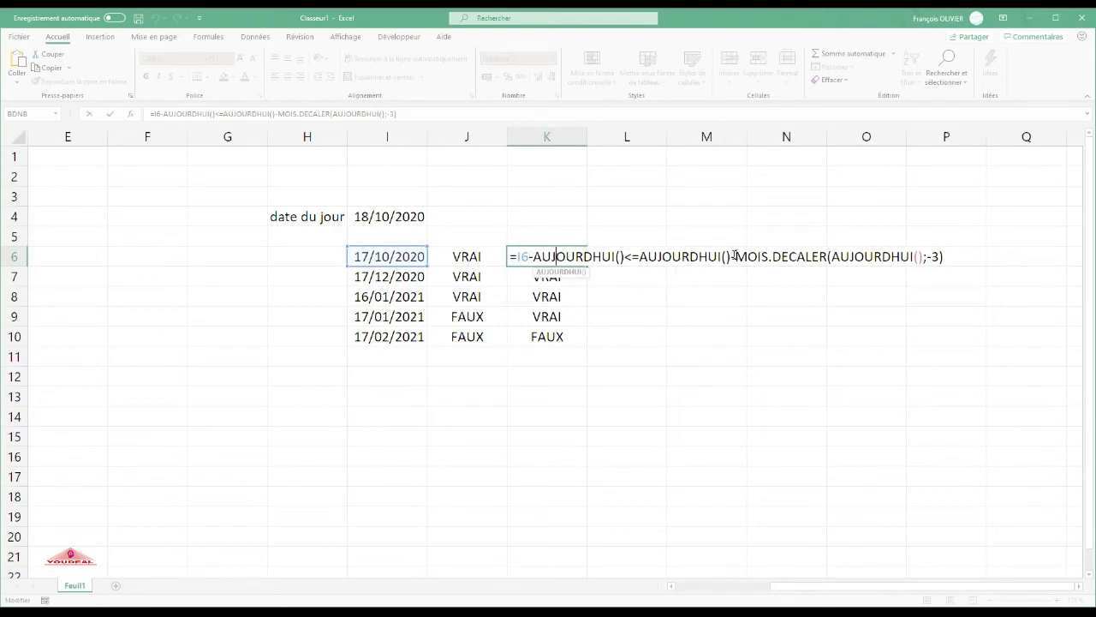
pyautogui.click(789, 256)
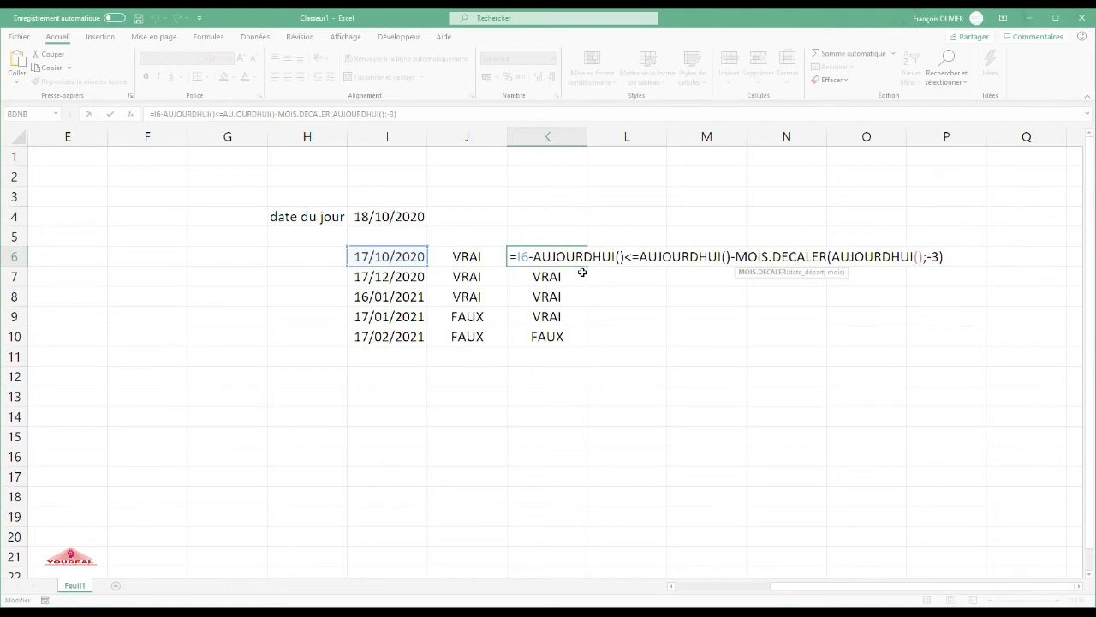
pyautogui.press('Return')
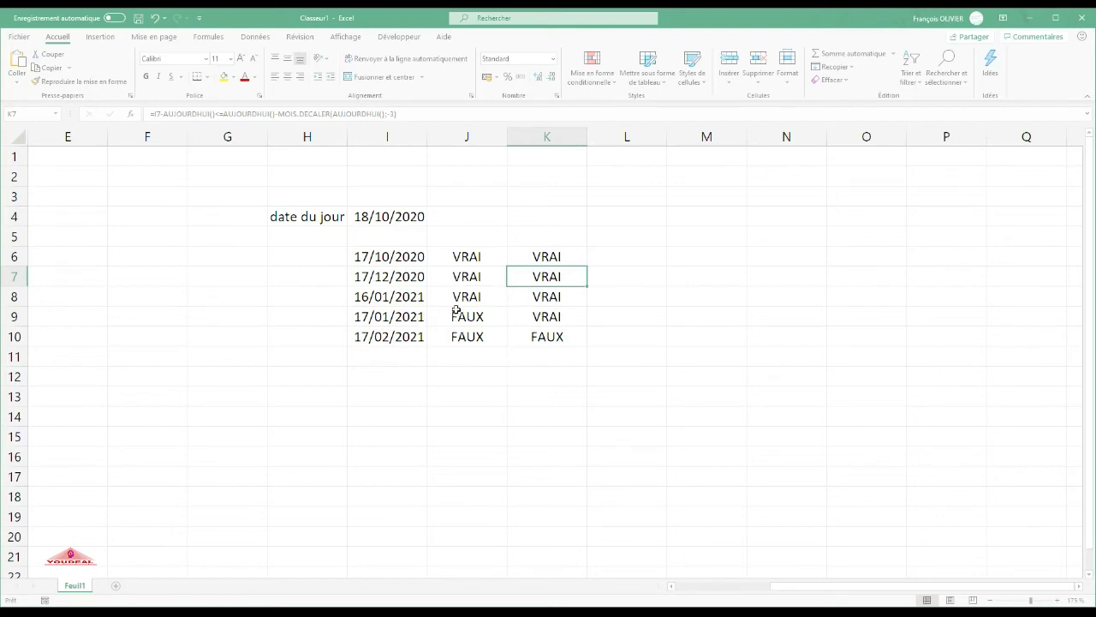
pyautogui.doubleClick(555, 256)
pyautogui.press('Return')
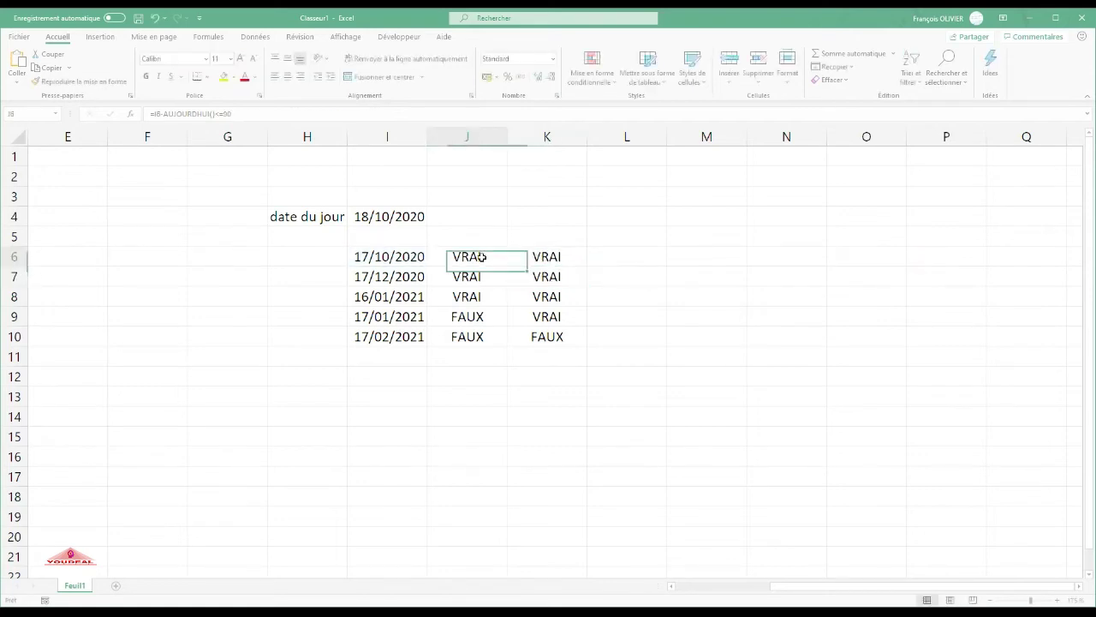
pyautogui.doubleClick(481, 256)
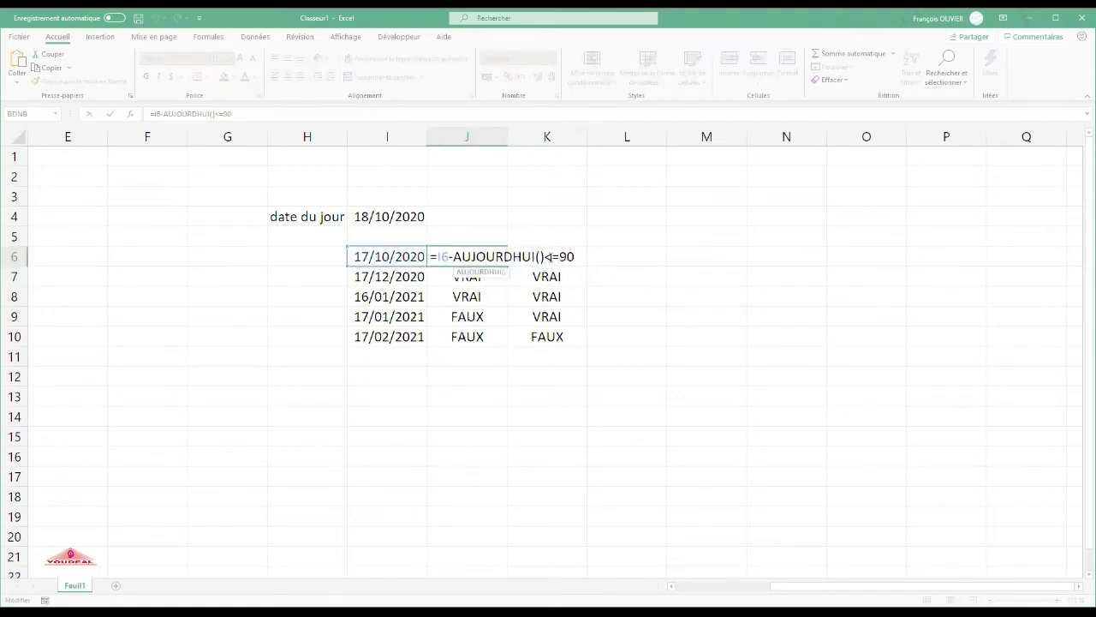
pyautogui.press('Return')
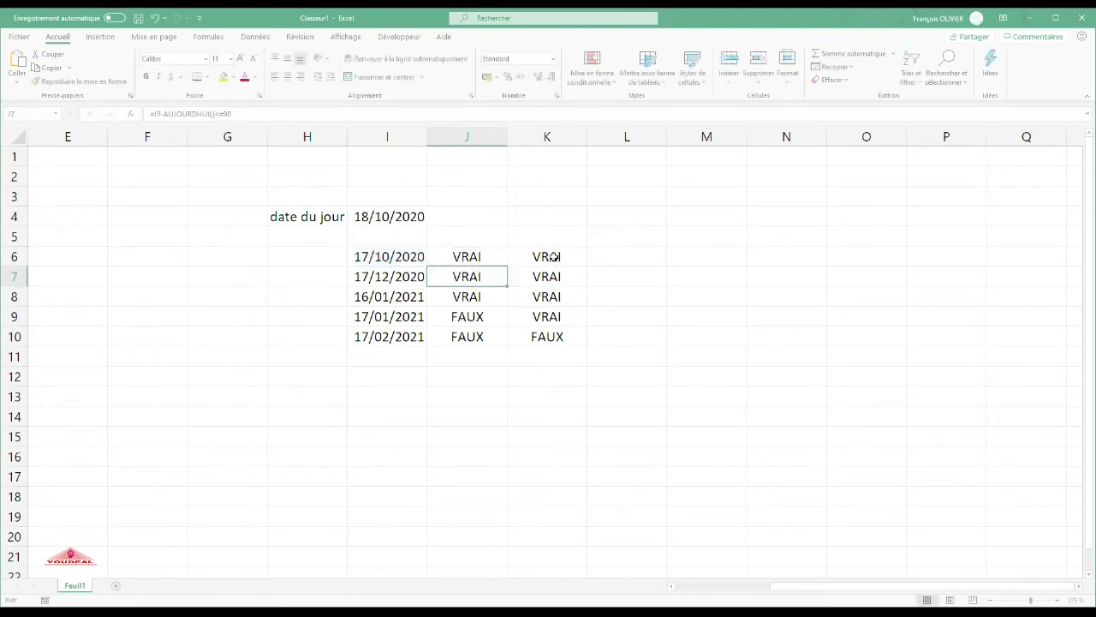
pyautogui.doubleClick(553, 256)
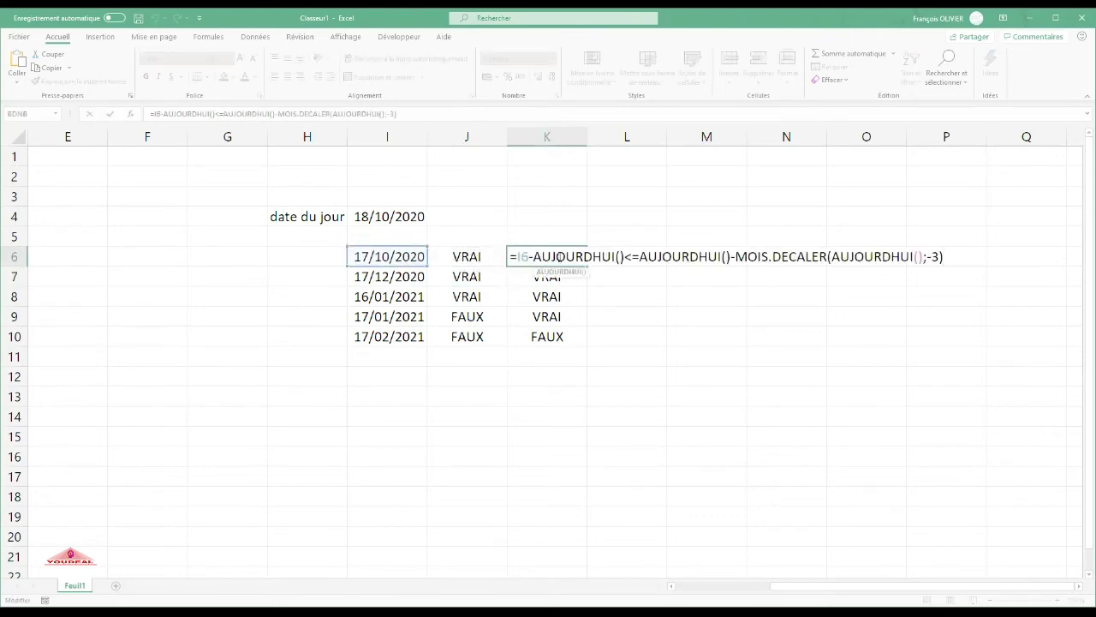
pyautogui.tripleClick(557, 256)
pyautogui.hotkey('ctrl', 'c')
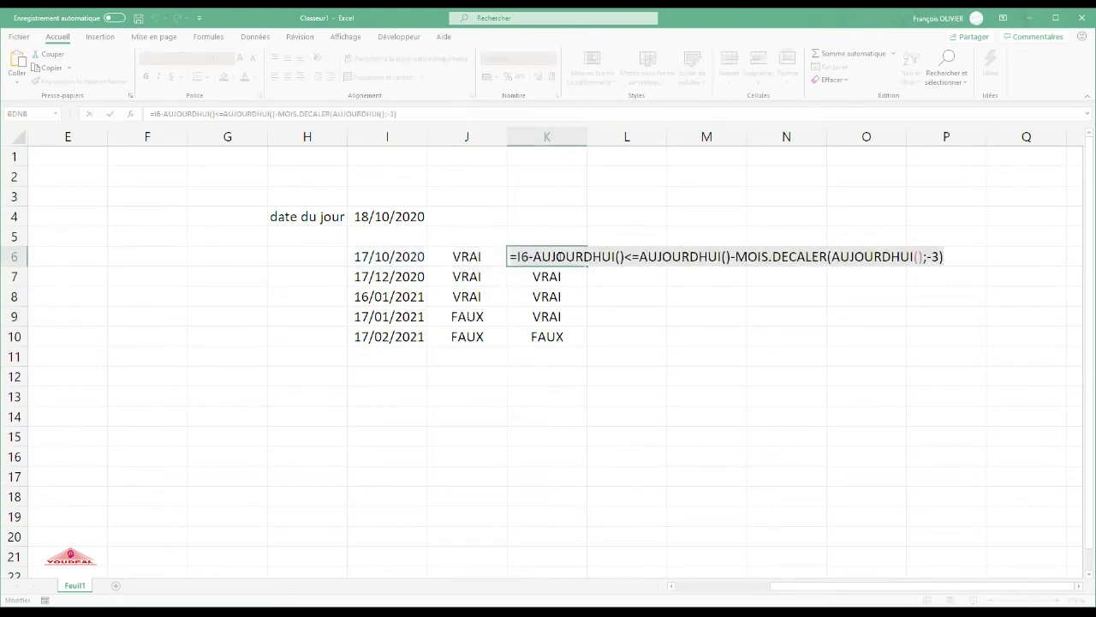
pyautogui.press('Escape')
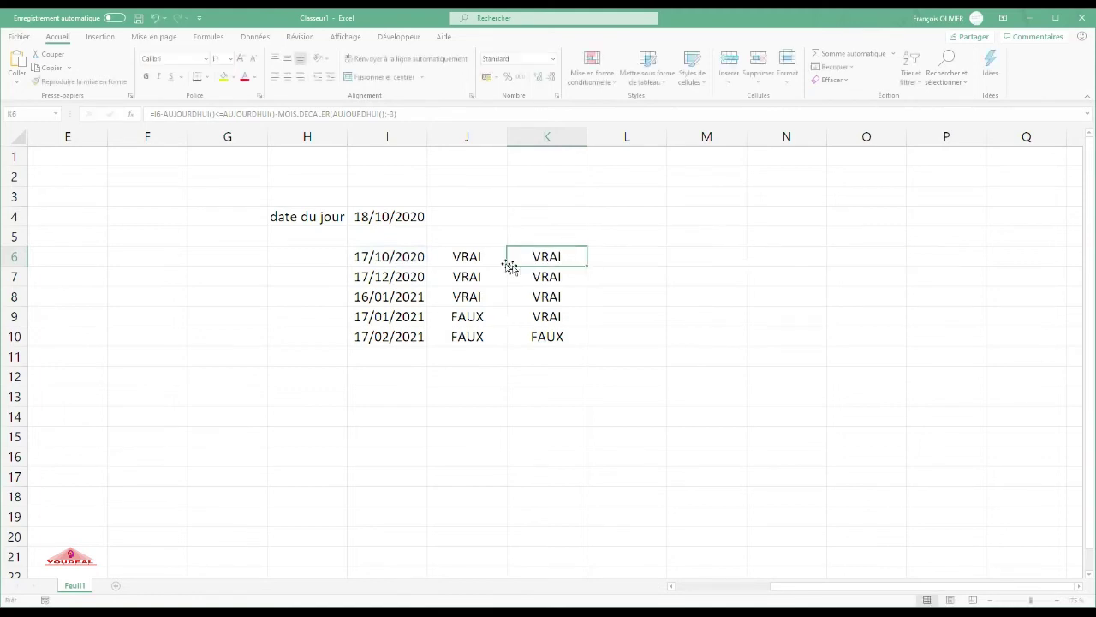
pyautogui.click(408, 258)
pyautogui.moveTo(408, 258); pyautogui.dragTo(395, 335)
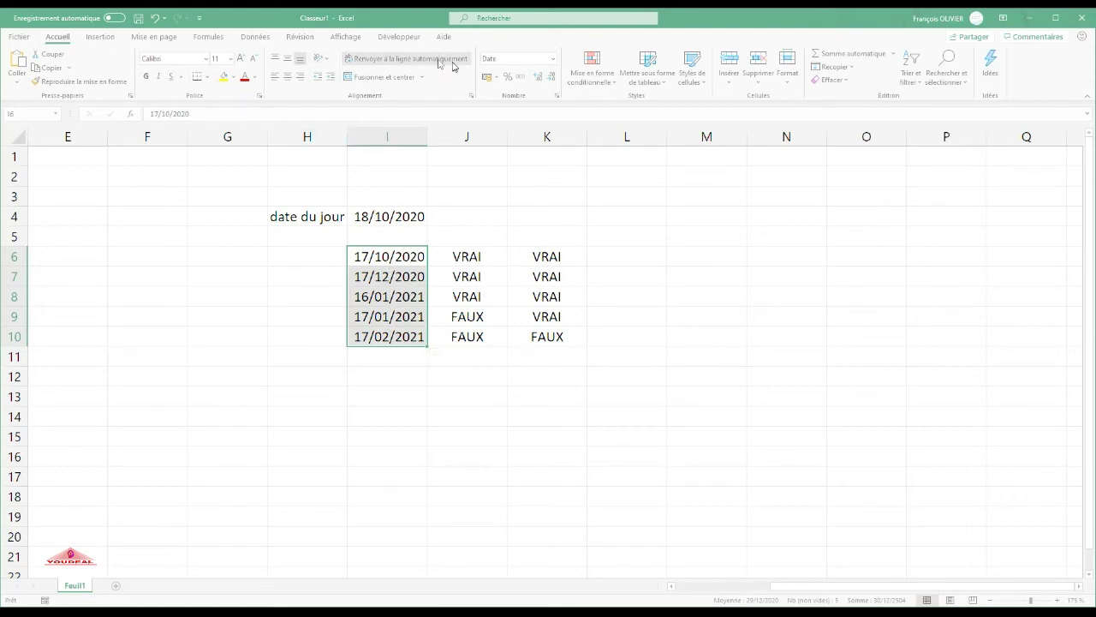
# - Add a formula-based conditional rule using the pasted three-month test with a red fill
pyautogui.click(595, 80)
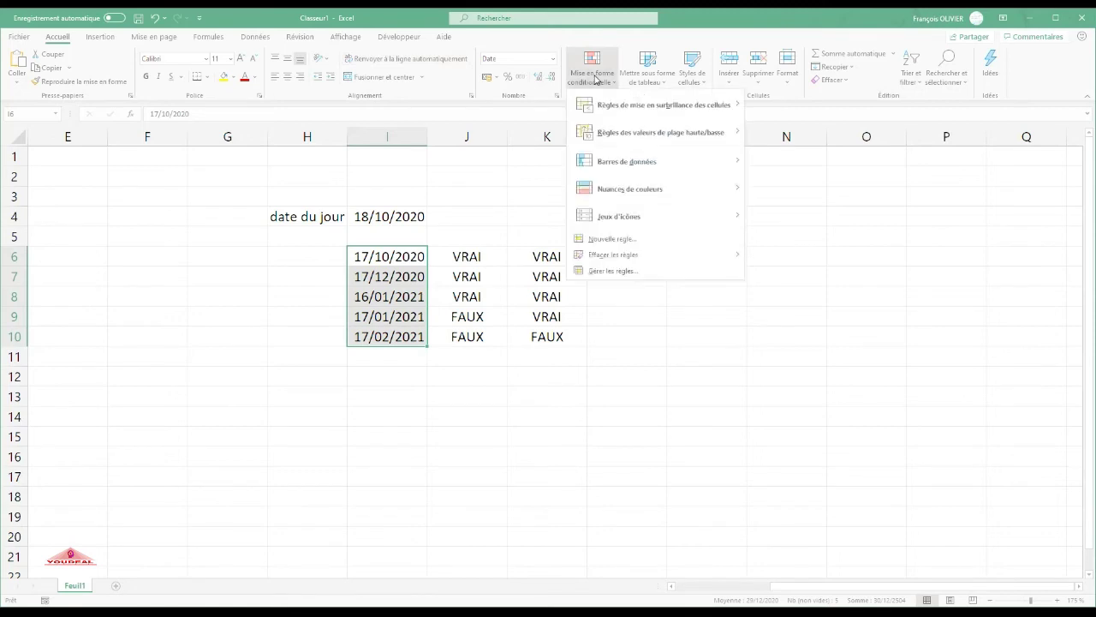
pyautogui.click(628, 243)
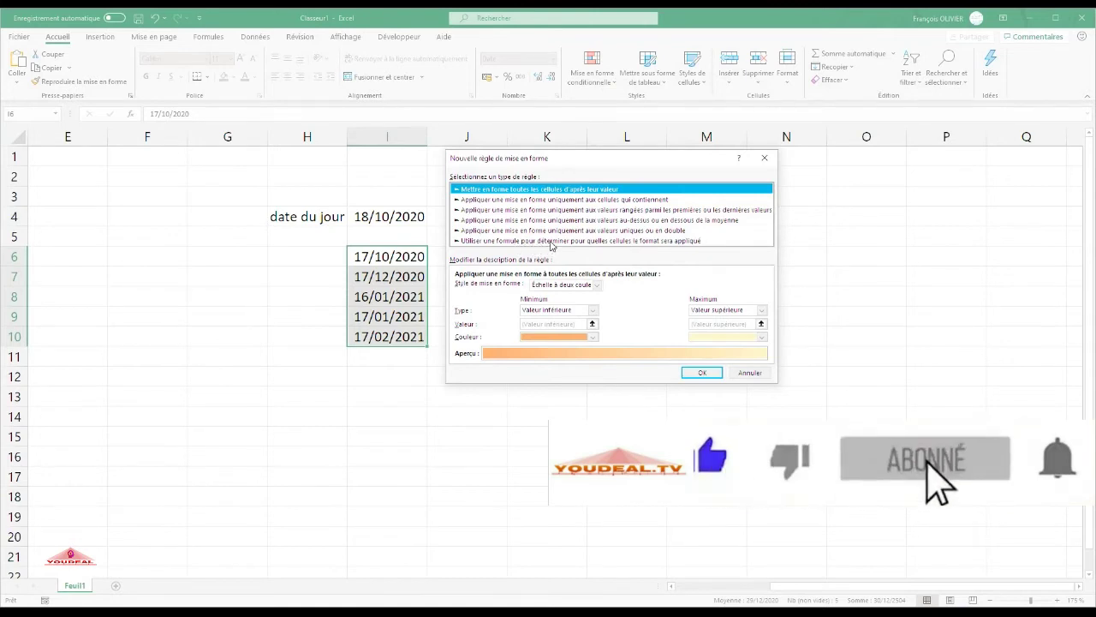
pyautogui.click(550, 241)
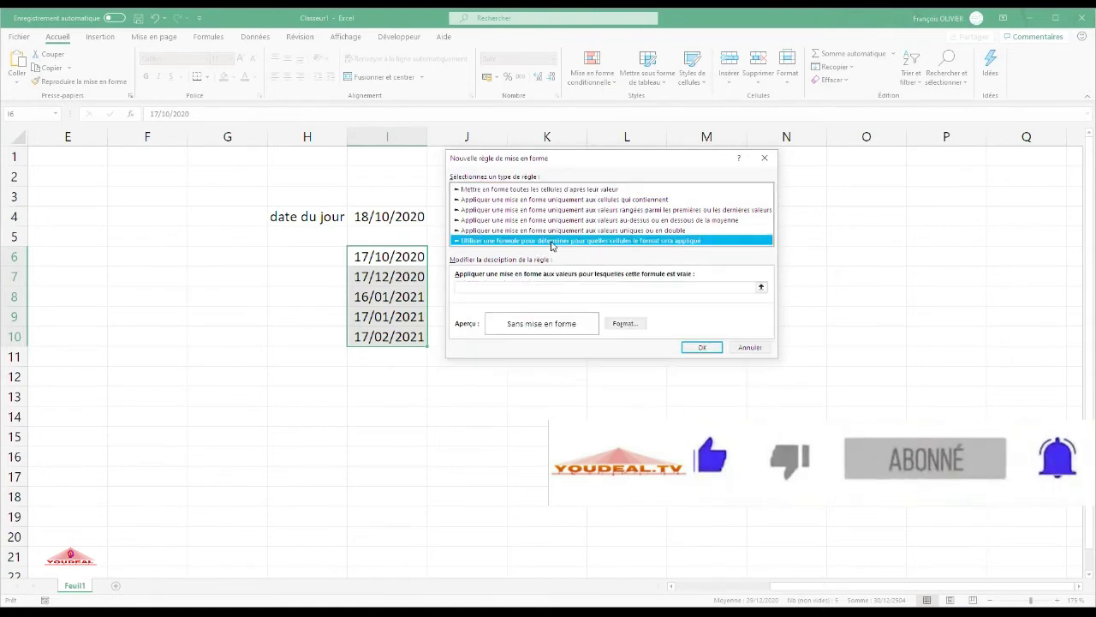
pyautogui.click(545, 287)
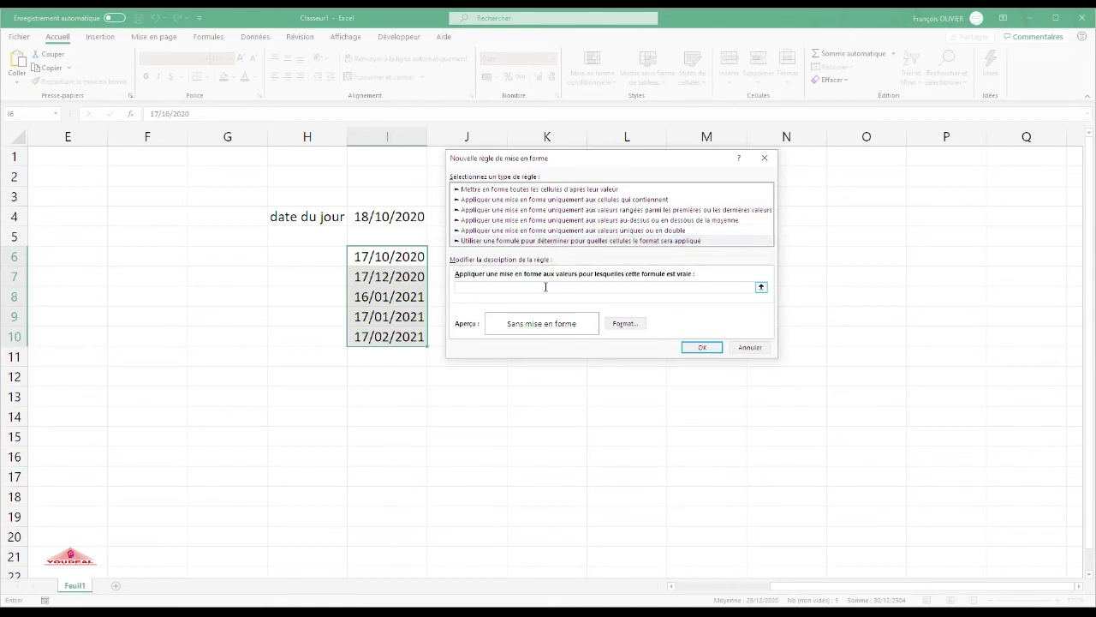
pyautogui.hotkey('ctrl', 'v')
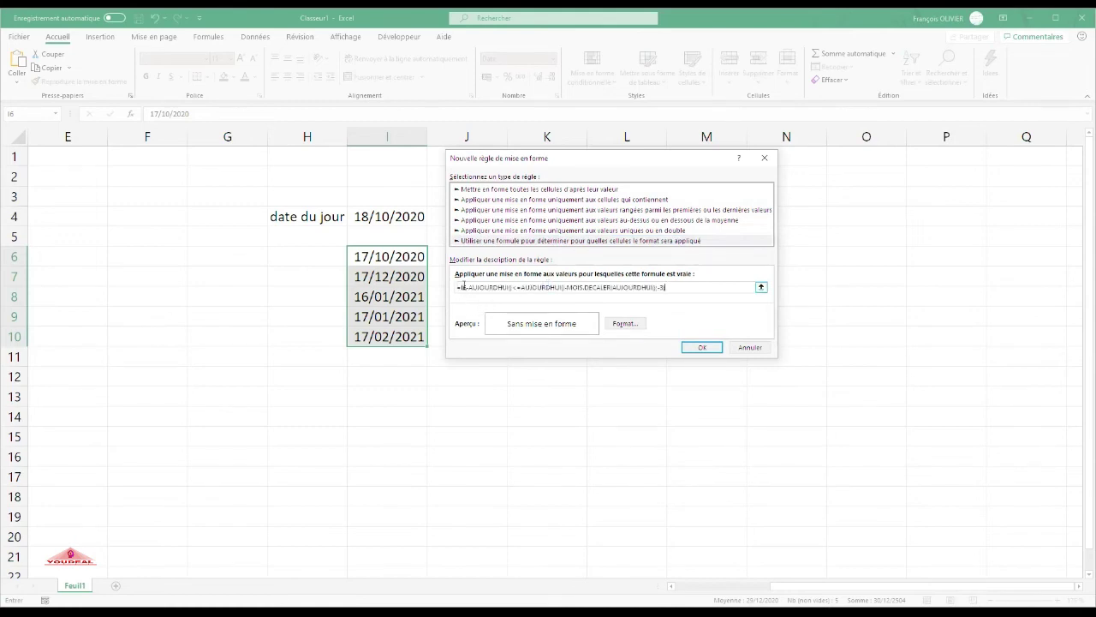
pyautogui.click(625, 323)
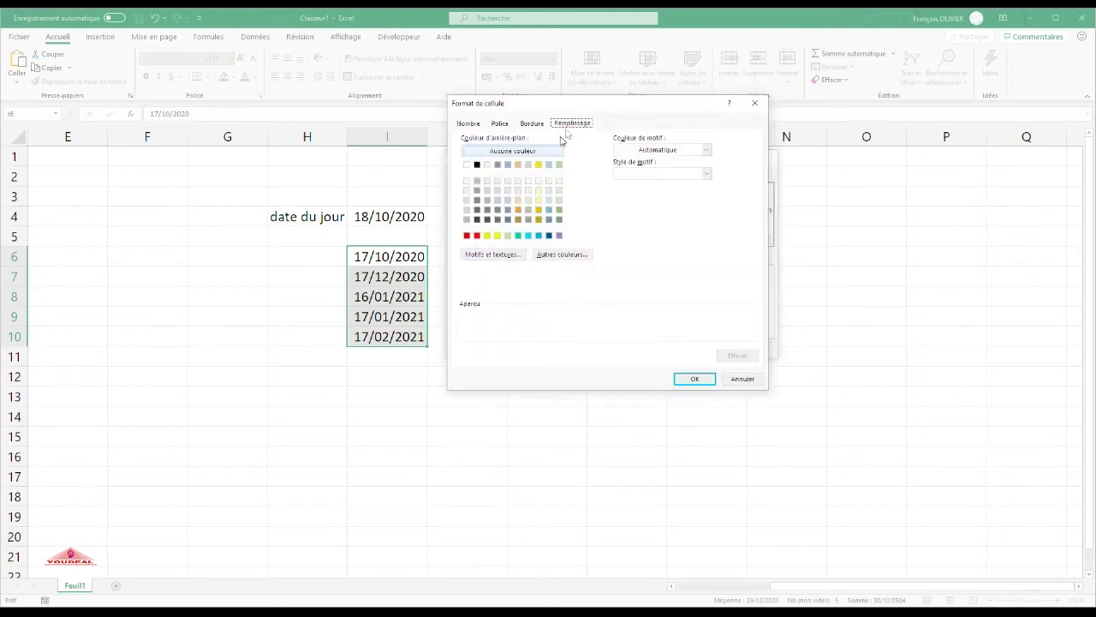
pyautogui.click(477, 235)
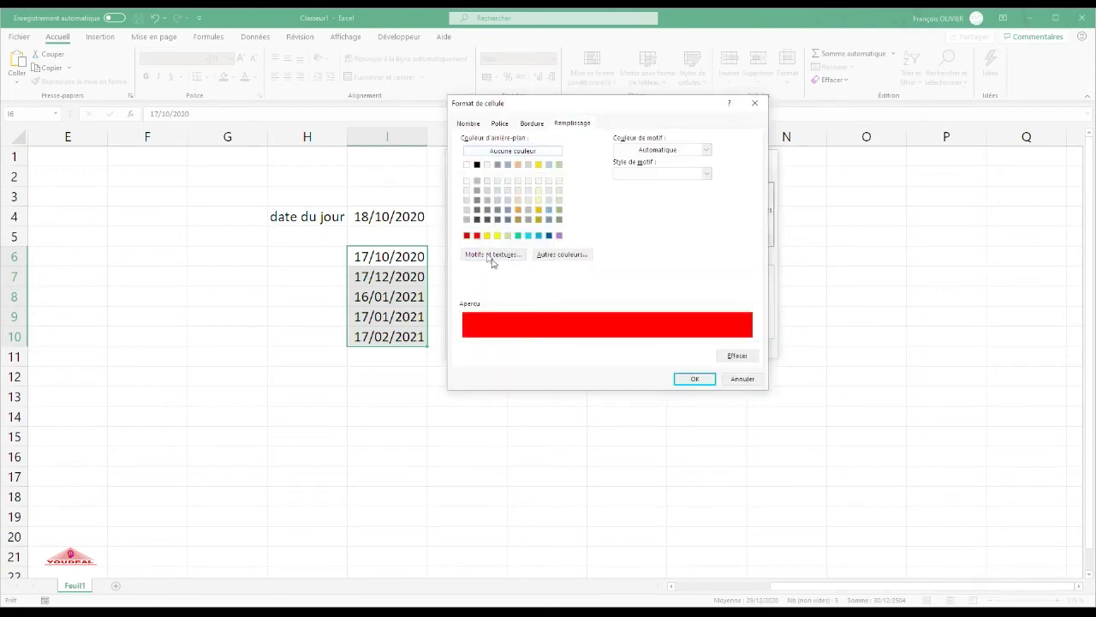
pyautogui.click(695, 380)
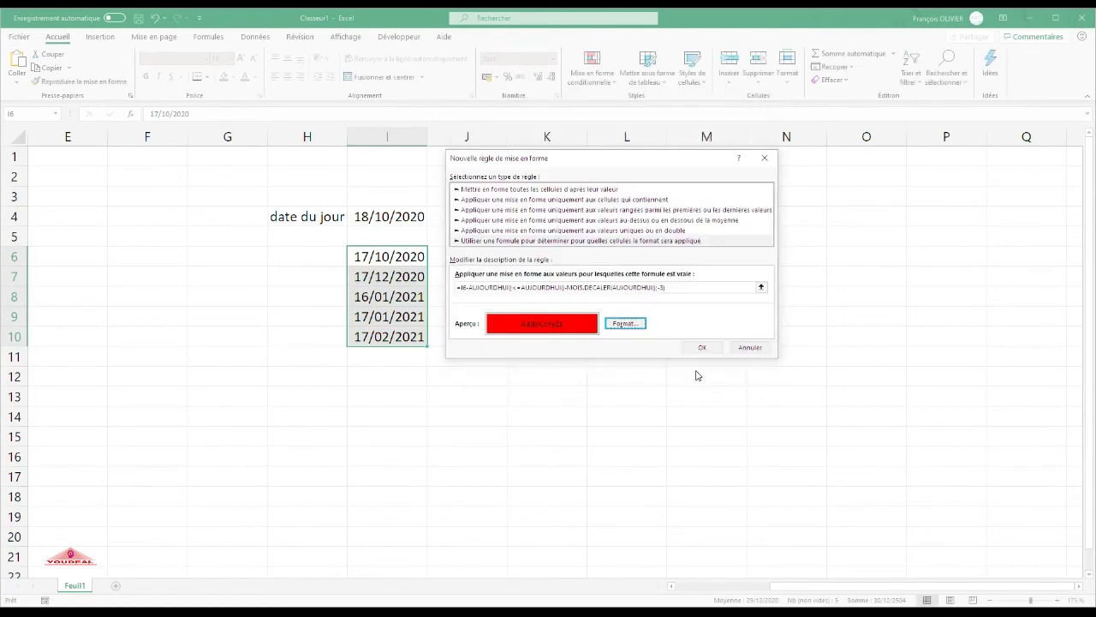
pyautogui.click(701, 348)
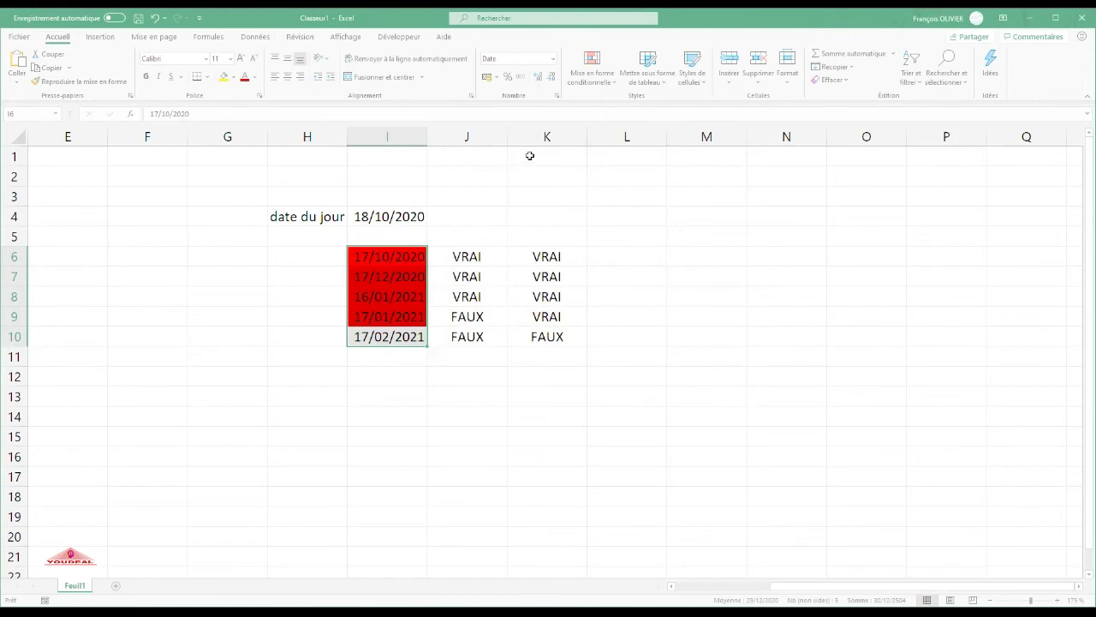
pyautogui.click(594, 70)
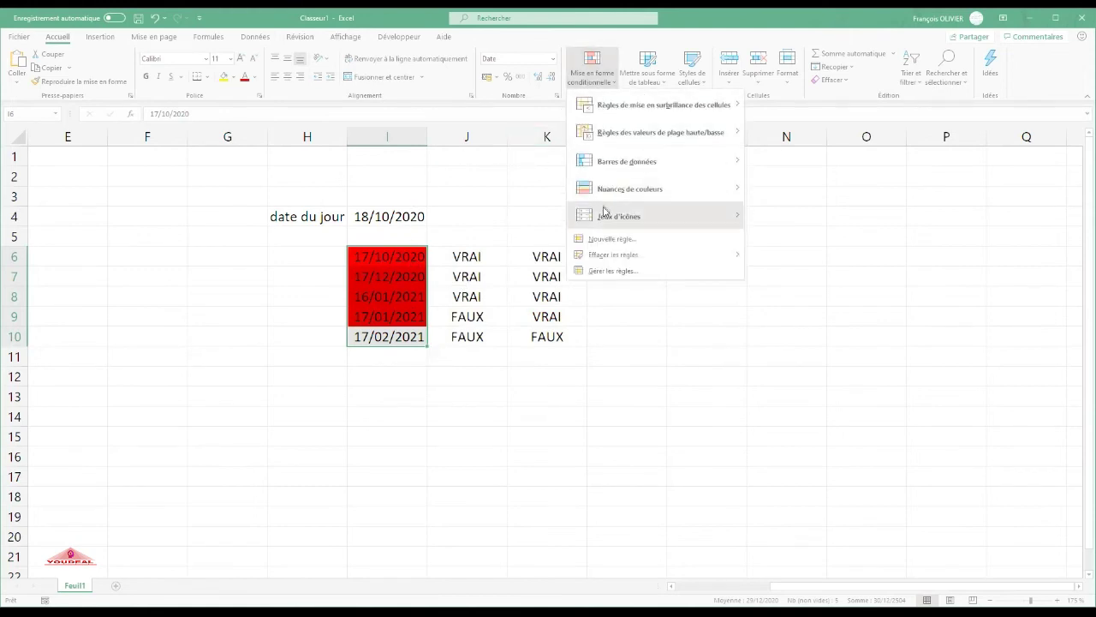
# - Add a second formula rule using the > version of the three-month test with a teal green fill
pyautogui.click(613, 240)
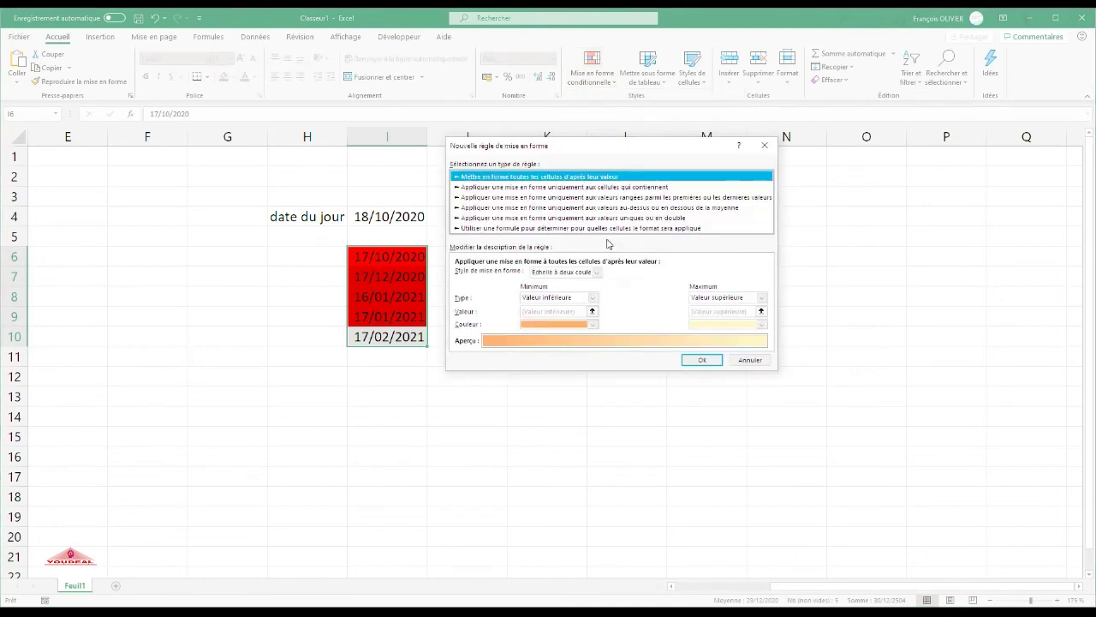
pyautogui.click(548, 230)
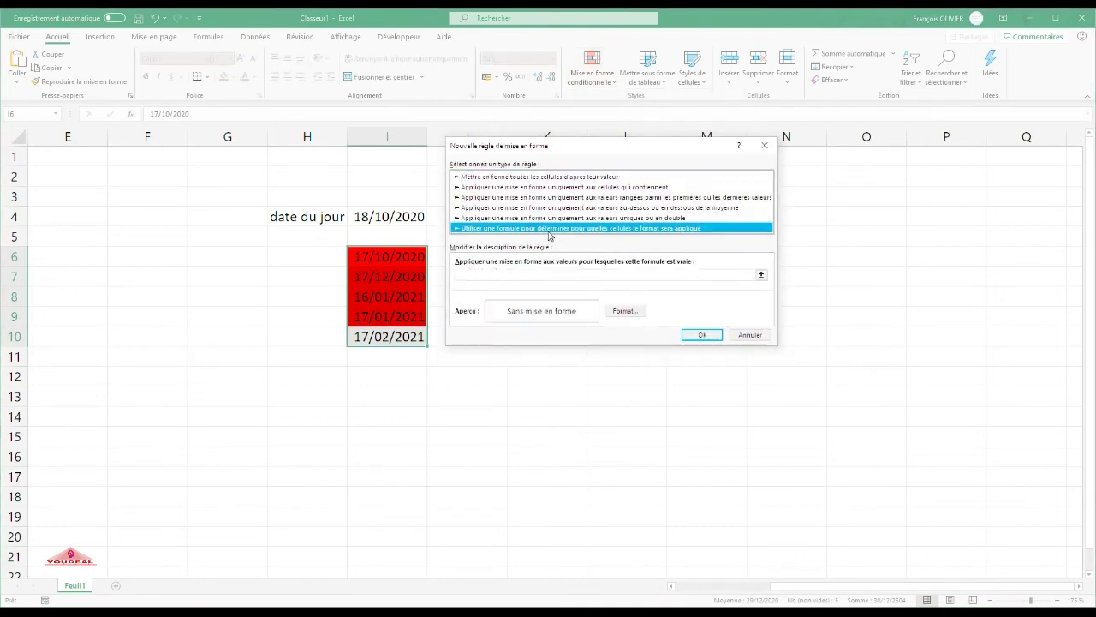
pyautogui.click(544, 274)
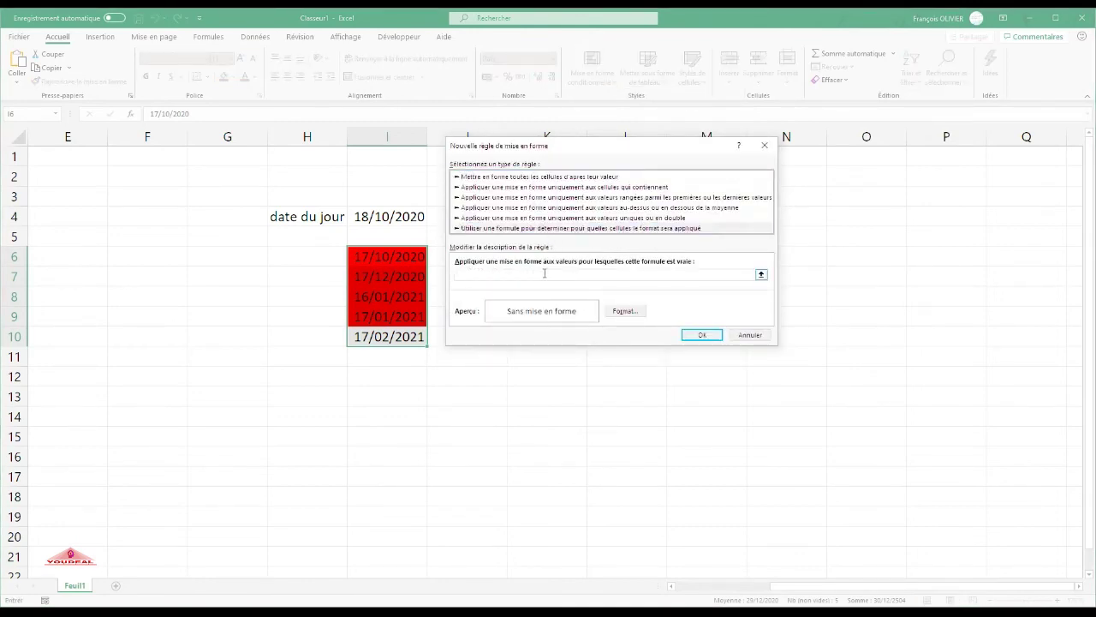
pyautogui.write('=I6-AUJOURDHUI()<=AUJOURDHUI()-MOIS.DECALER(AUJOURDHUI();-3)')
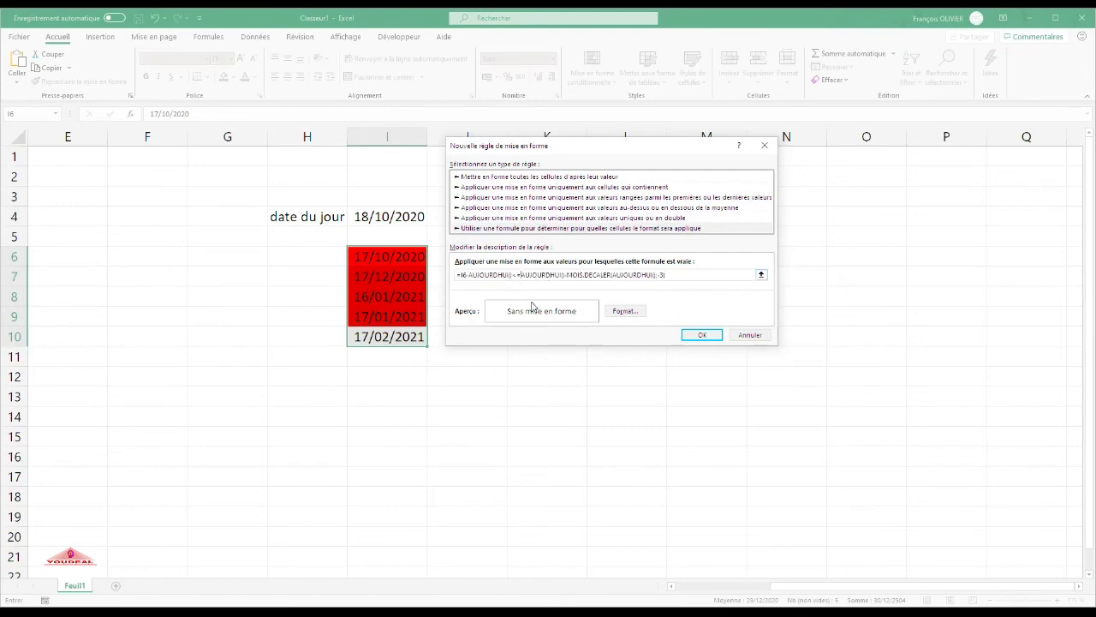
pyautogui.press('BackSpace')
pyautogui.press('BackSpace')
pyautogui.write('>')
pyautogui.click(621, 314)
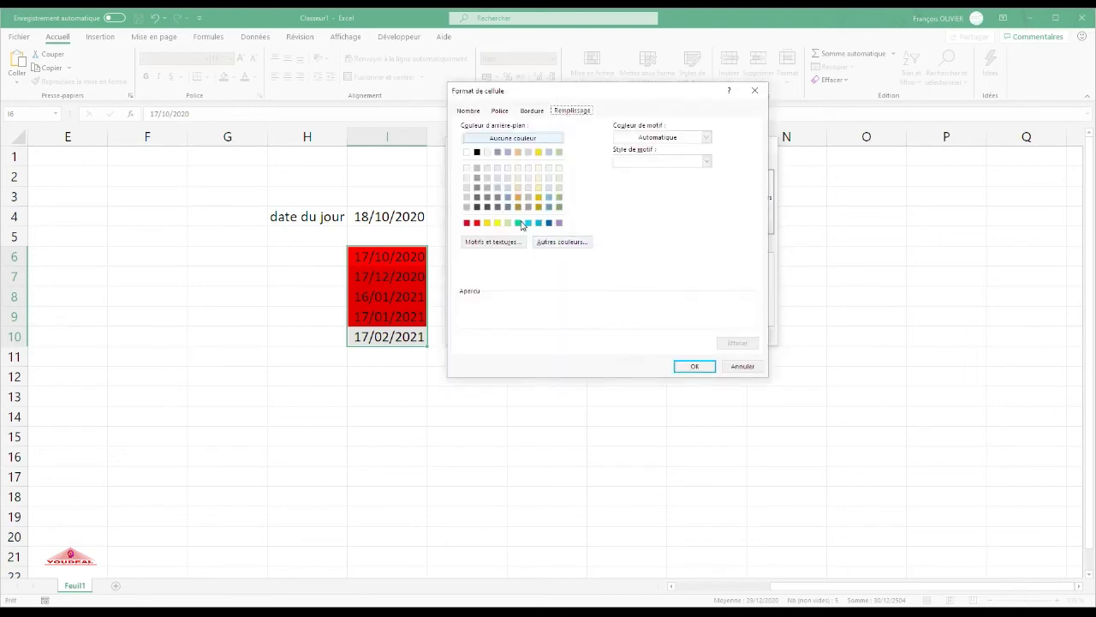
pyautogui.click(517, 223)
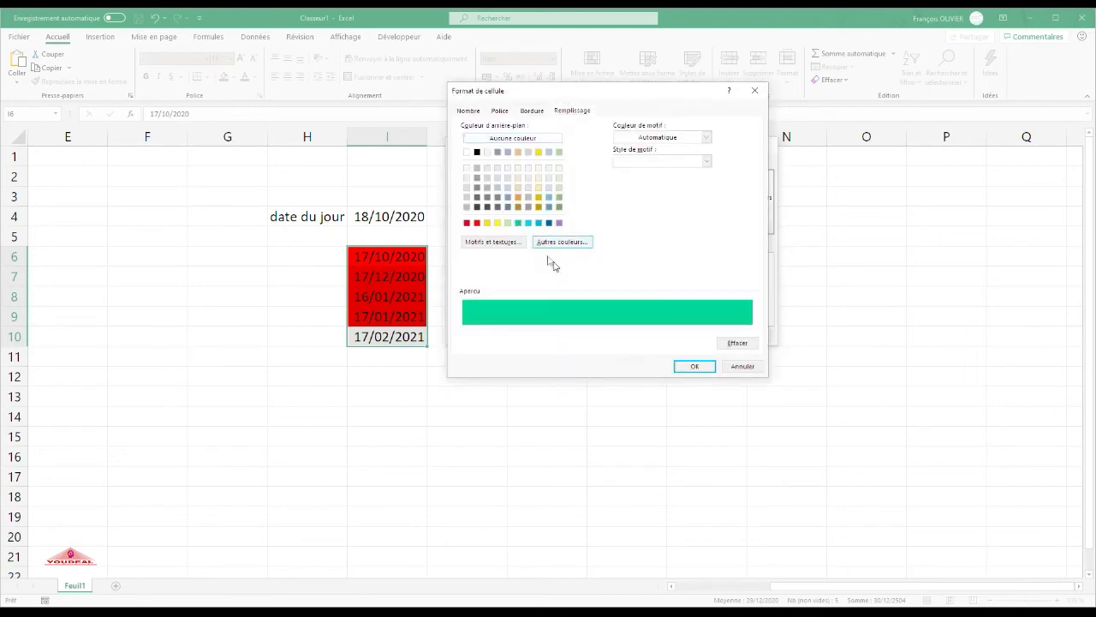
pyautogui.click(692, 366)
pyautogui.click(701, 335)
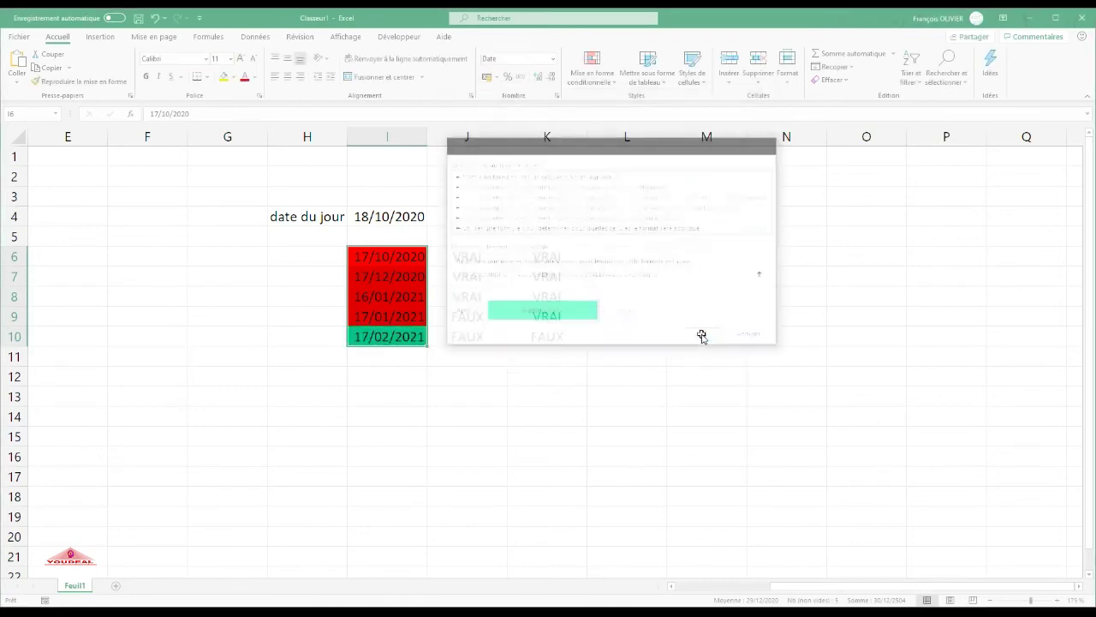
pyautogui.click(486, 354)
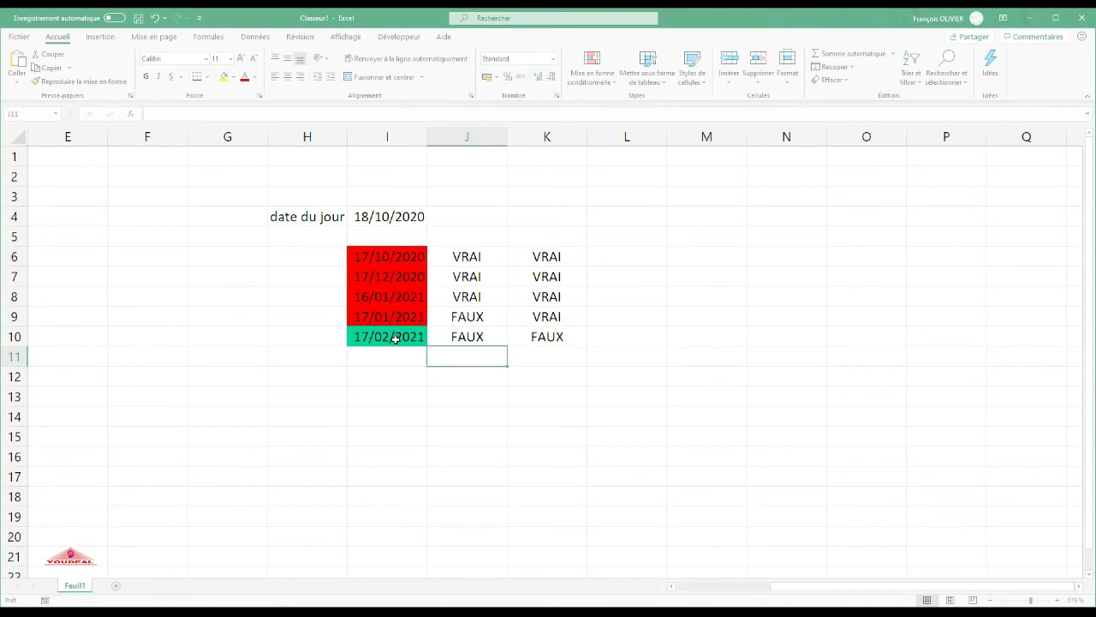
# - Enter 18/01/2021 in I9, then correct it to 19/01/2021
pyautogui.click(396, 316)
pyautogui.write('18/01/2021')
pyautogui.press('Return')
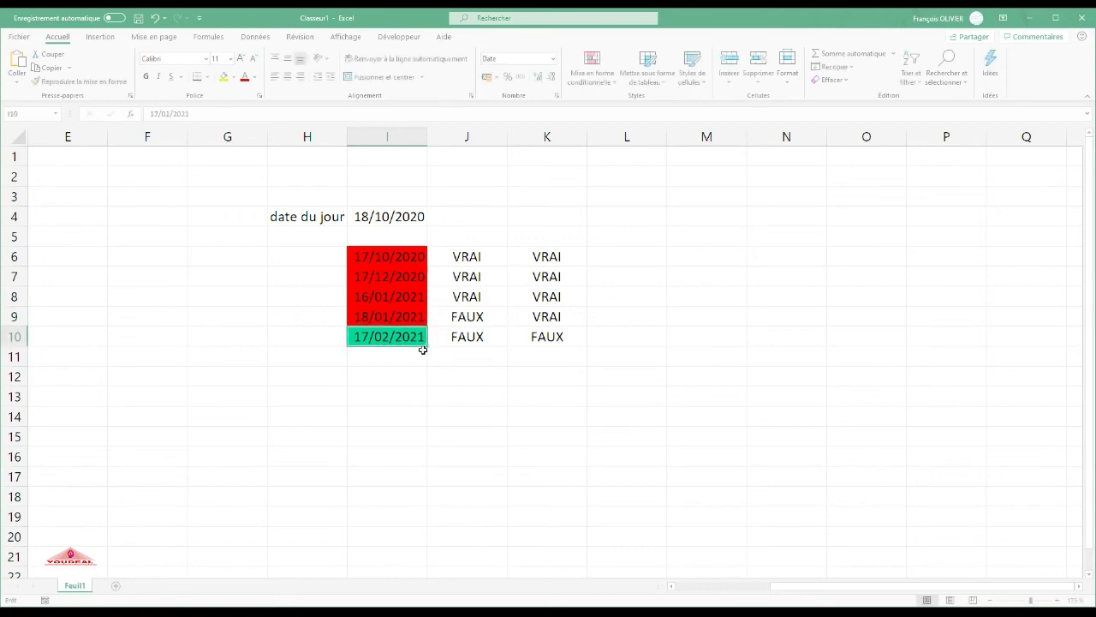
pyautogui.click(419, 316)
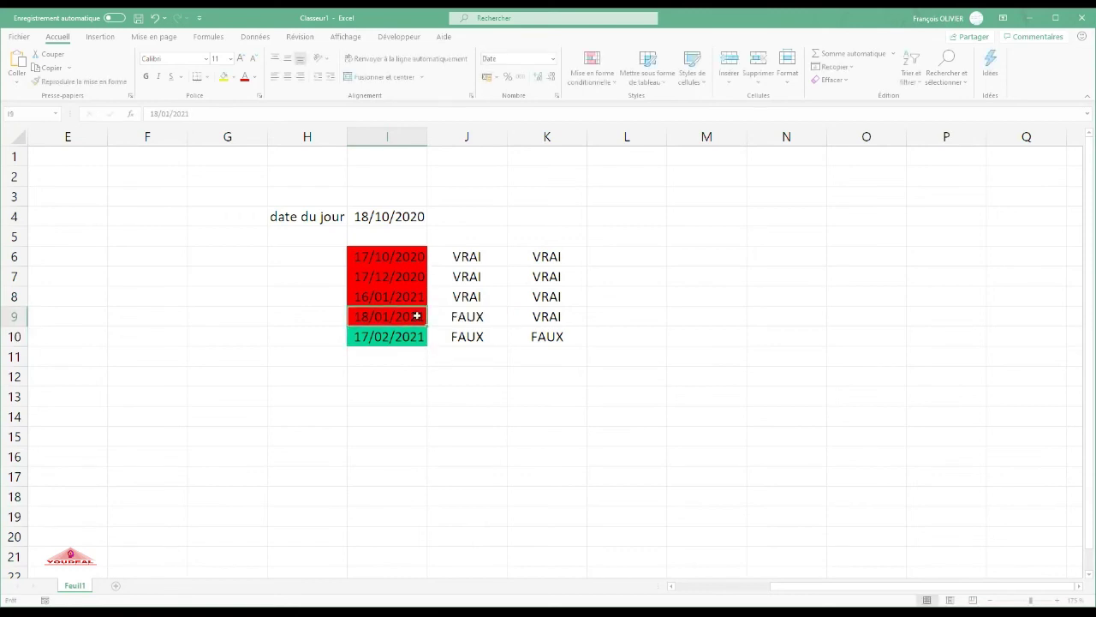
pyautogui.doubleClick(371, 316)
pyautogui.press('BackSpace')
pyautogui.write('9')
pyautogui.press('Return')
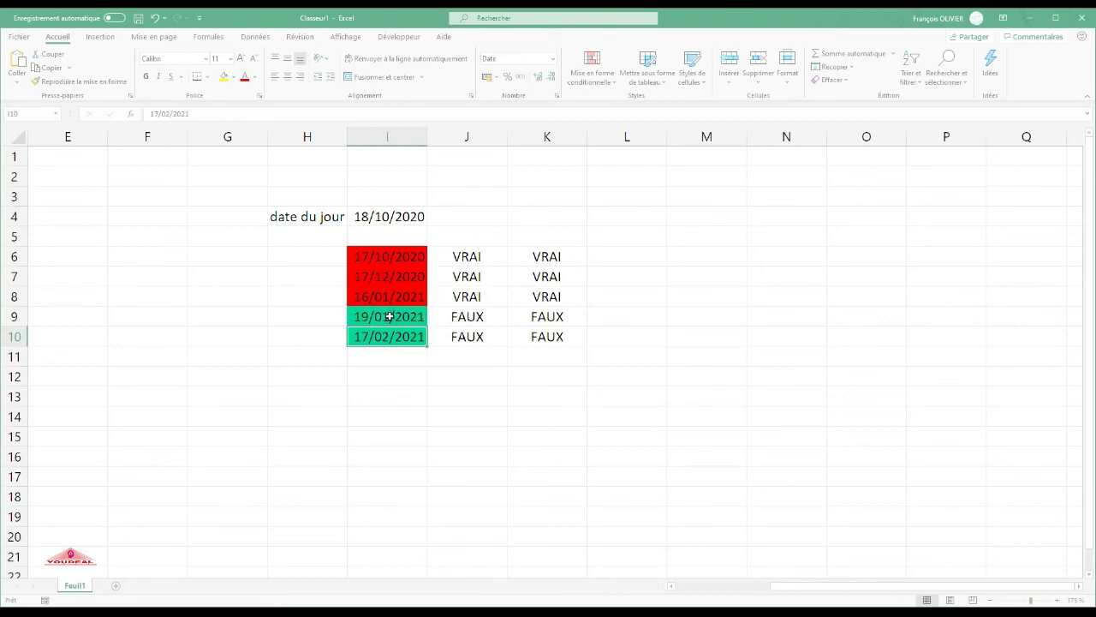
pyautogui.doubleClick(479, 256)
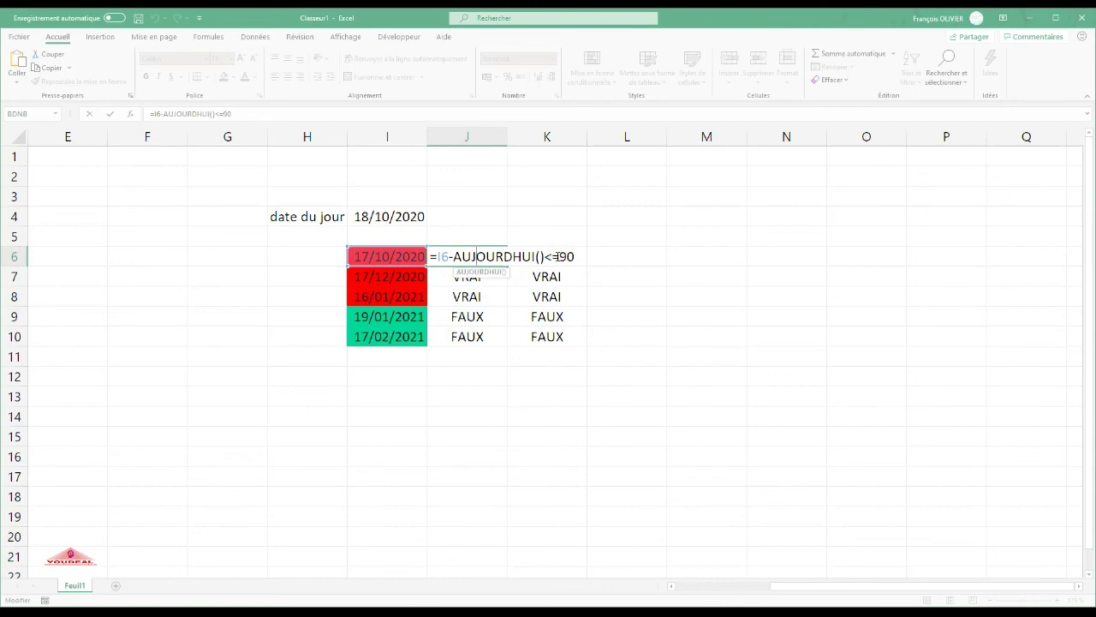
pyautogui.press('Return')
pyautogui.doubleClick(557, 256)
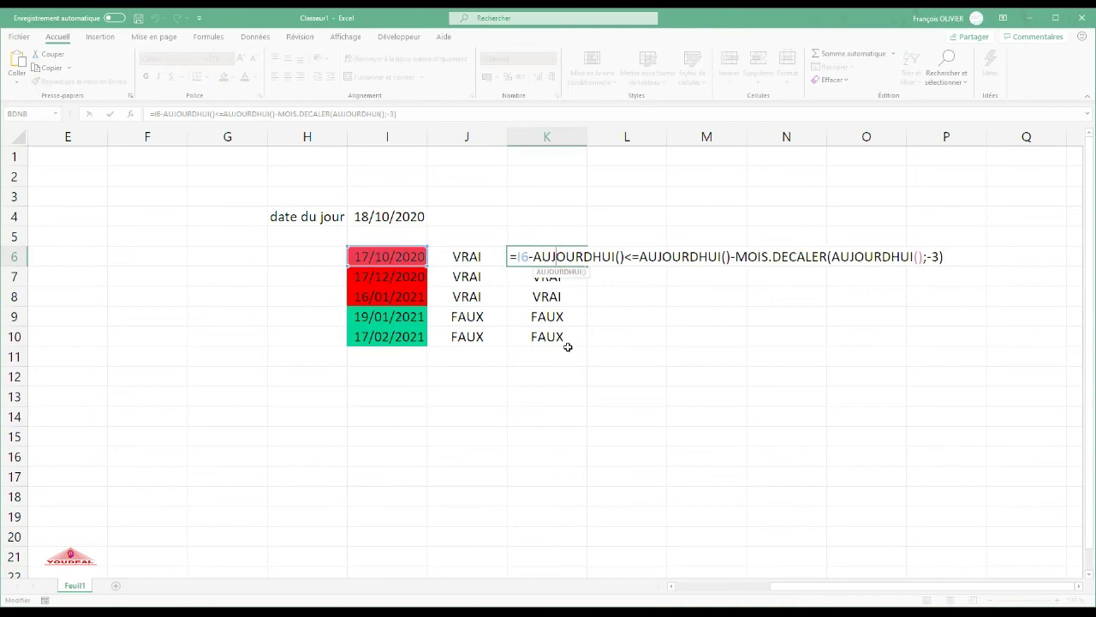